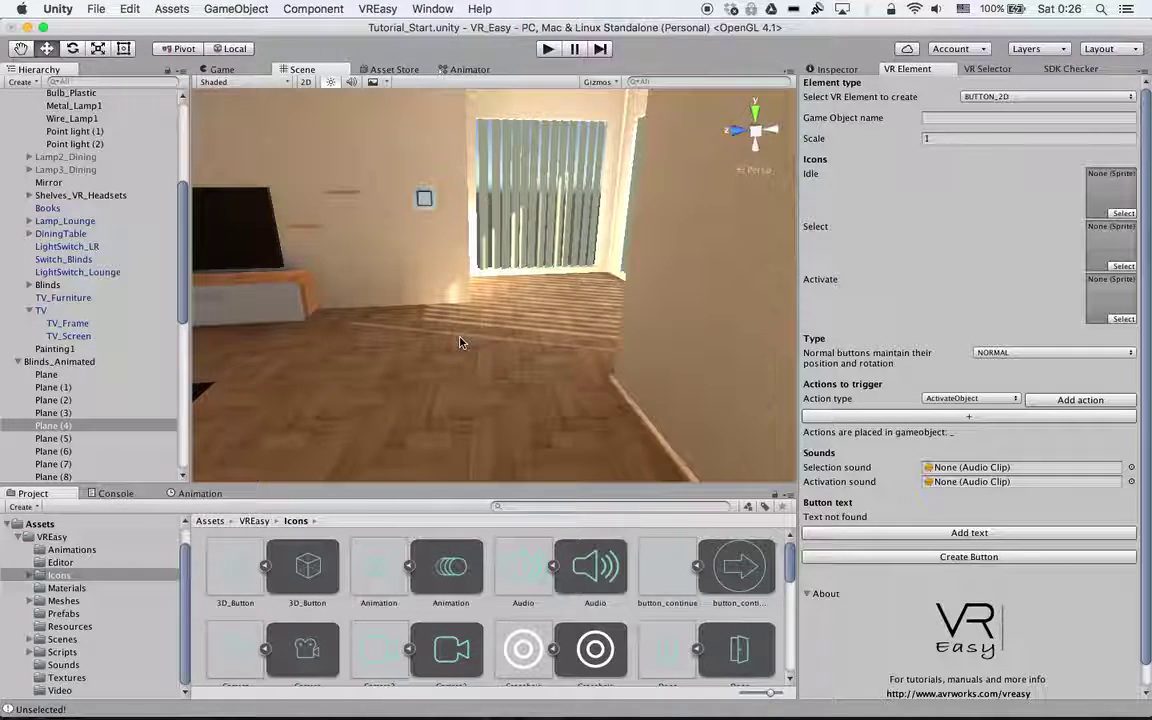
Step: Keep BUTTON_2D as the VR element type while browsing the action types
click(960, 399)
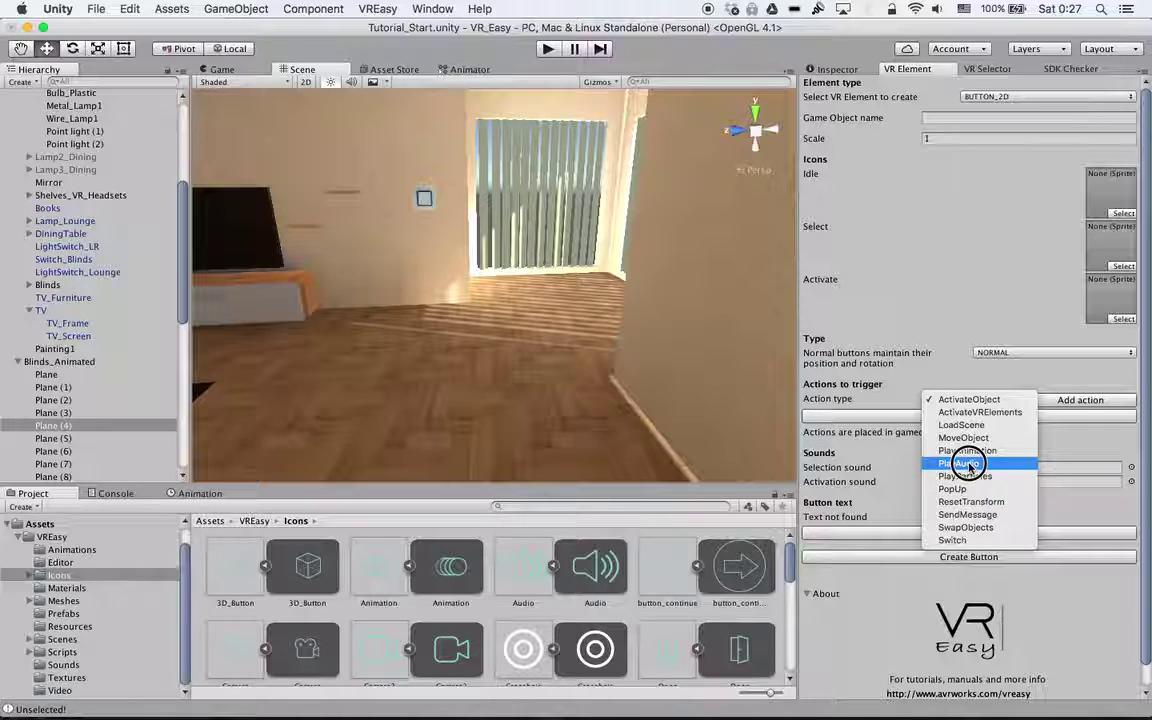
click(988, 97)
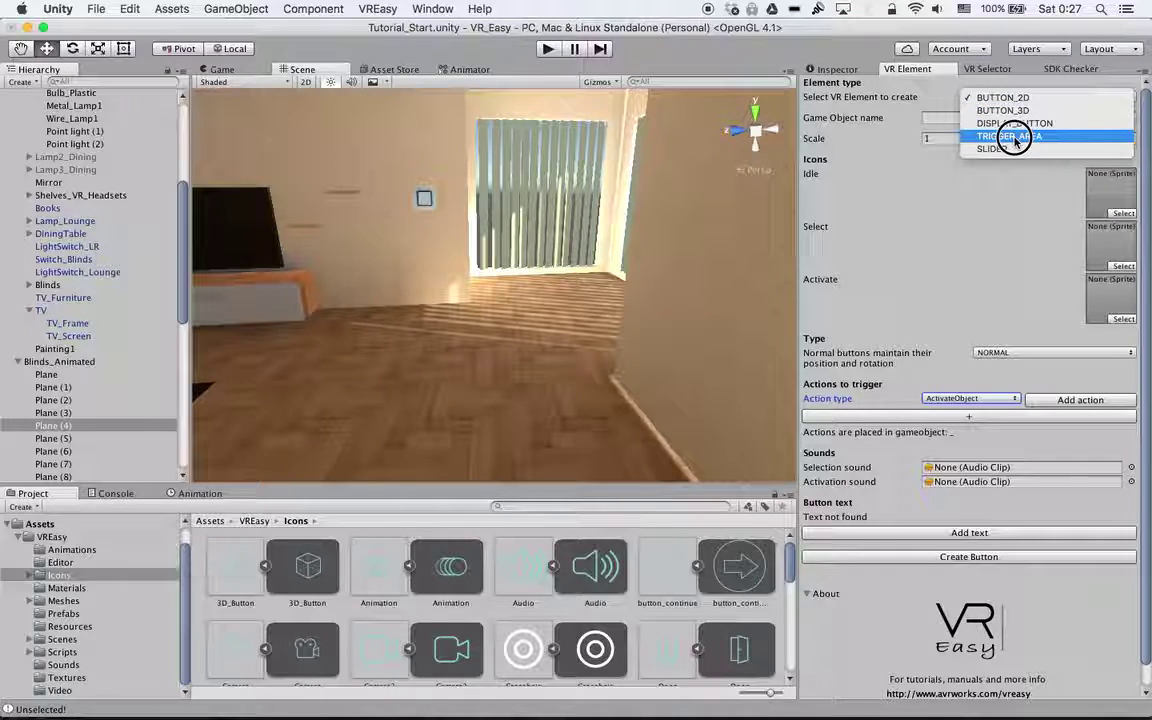
click(918, 46)
click(968, 398)
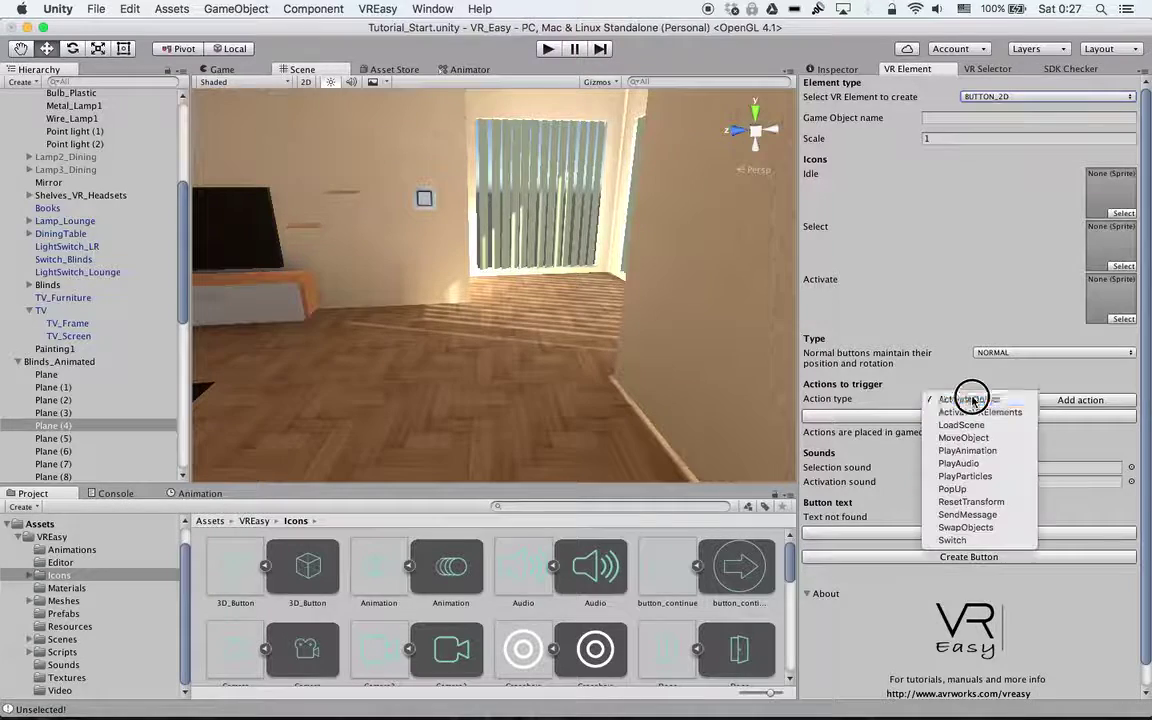
Step: Choose PlayAudio as the action and name the new button 'Audio'
click(957, 465)
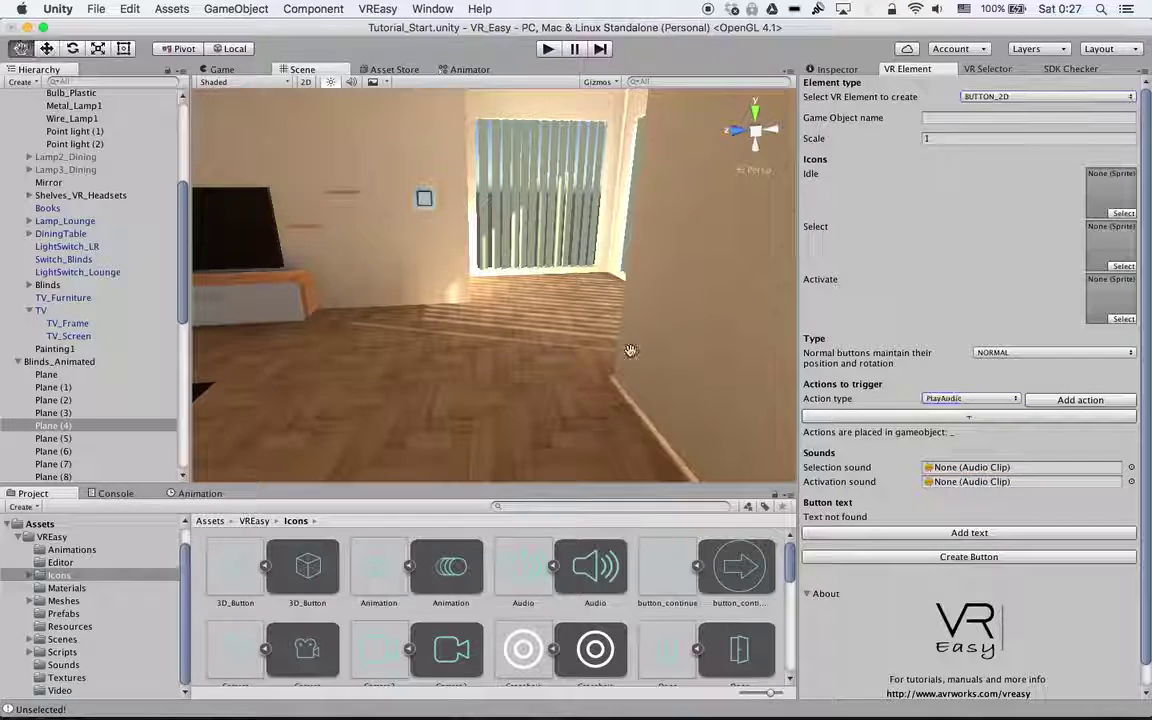
right_drag(720, 320, 680, 330)
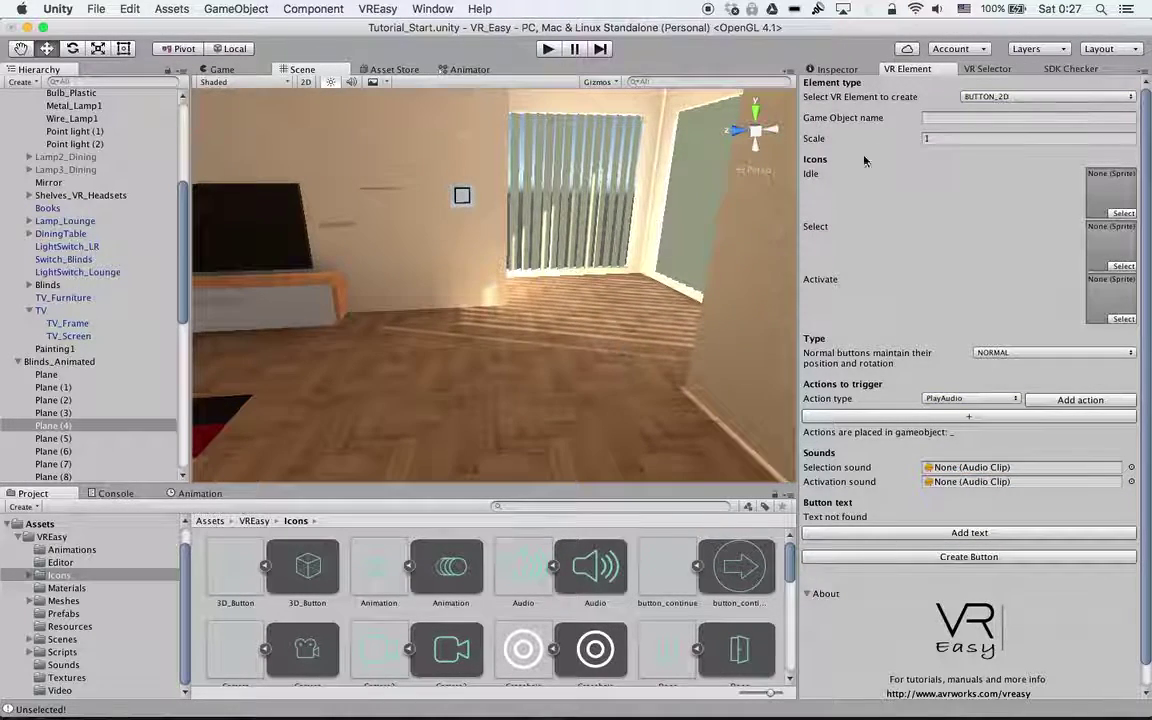
click(940, 118)
text(Audio)
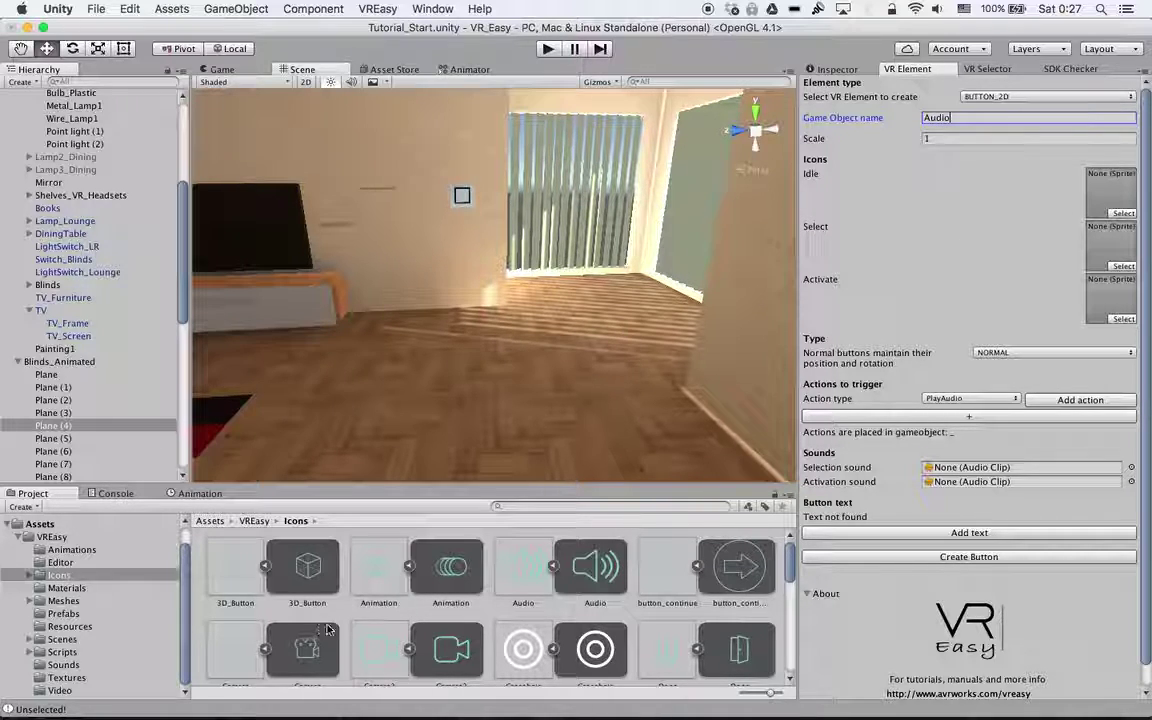
Step: Use the Audio icon for the Idle, Select and Activate images and set type BILLBOARD
drag(595, 567, 1111, 182)
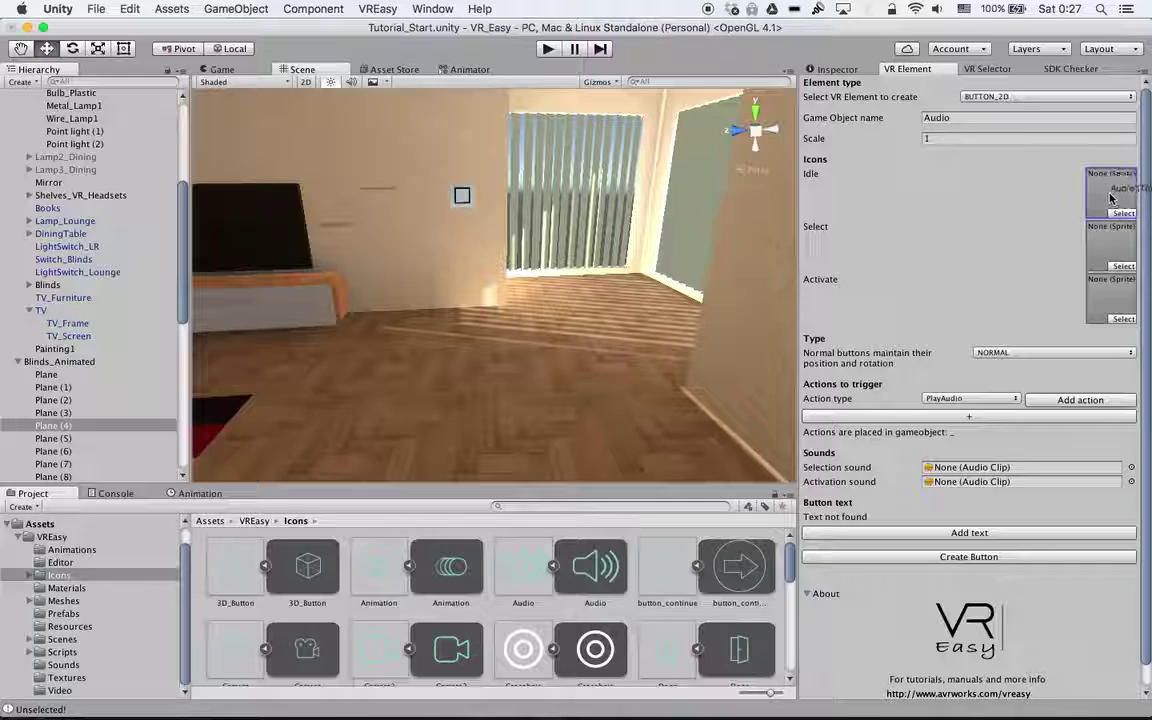
drag(1117, 229, 1117, 229)
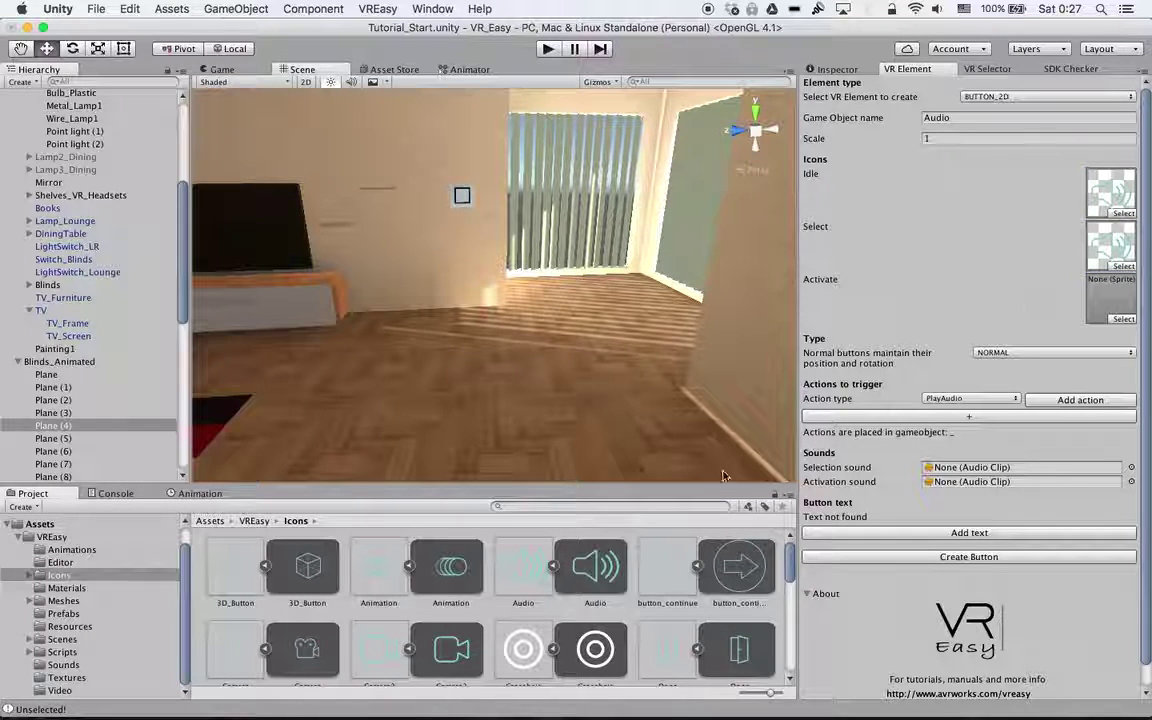
drag(595, 567, 1098, 293)
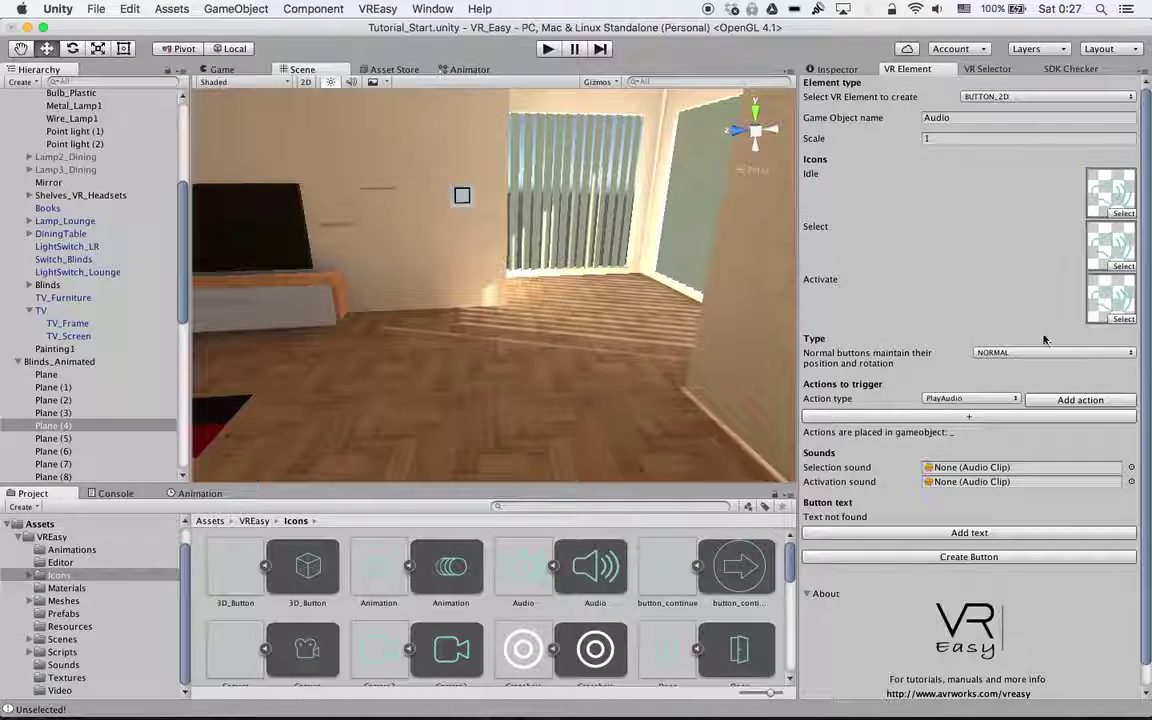
click(1012, 353)
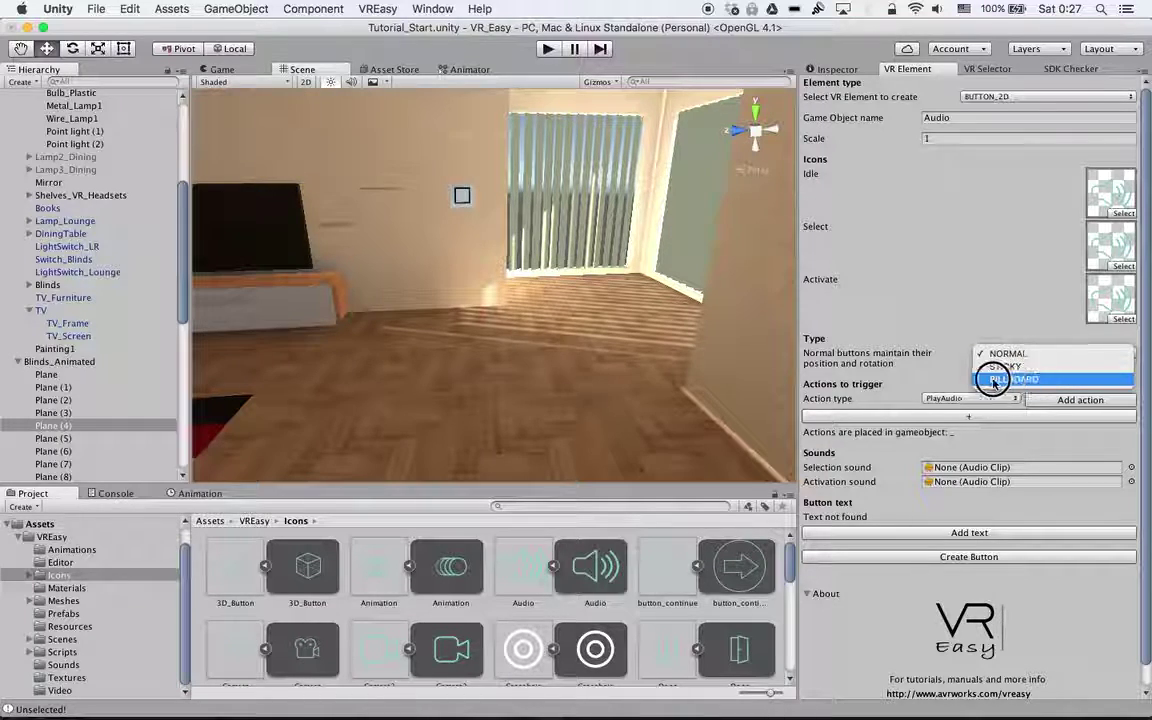
click(995, 379)
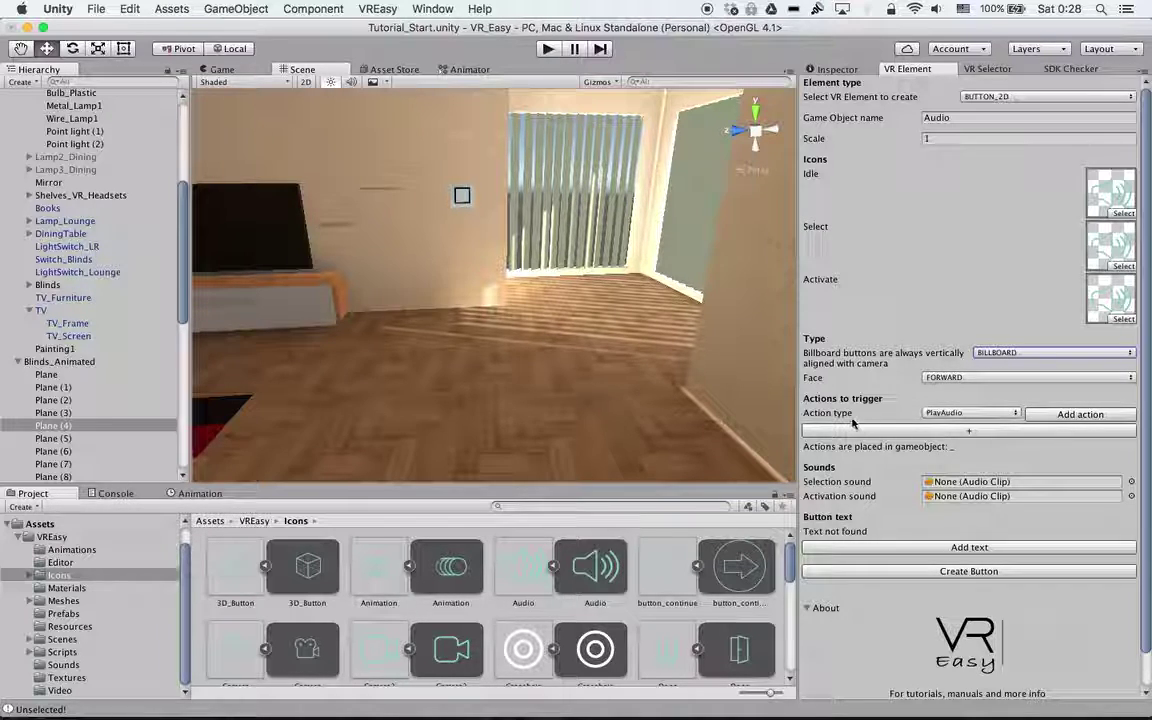
Step: Add the PlayAudio action and a text label reading 'Addio', then create the button
click(1080, 414)
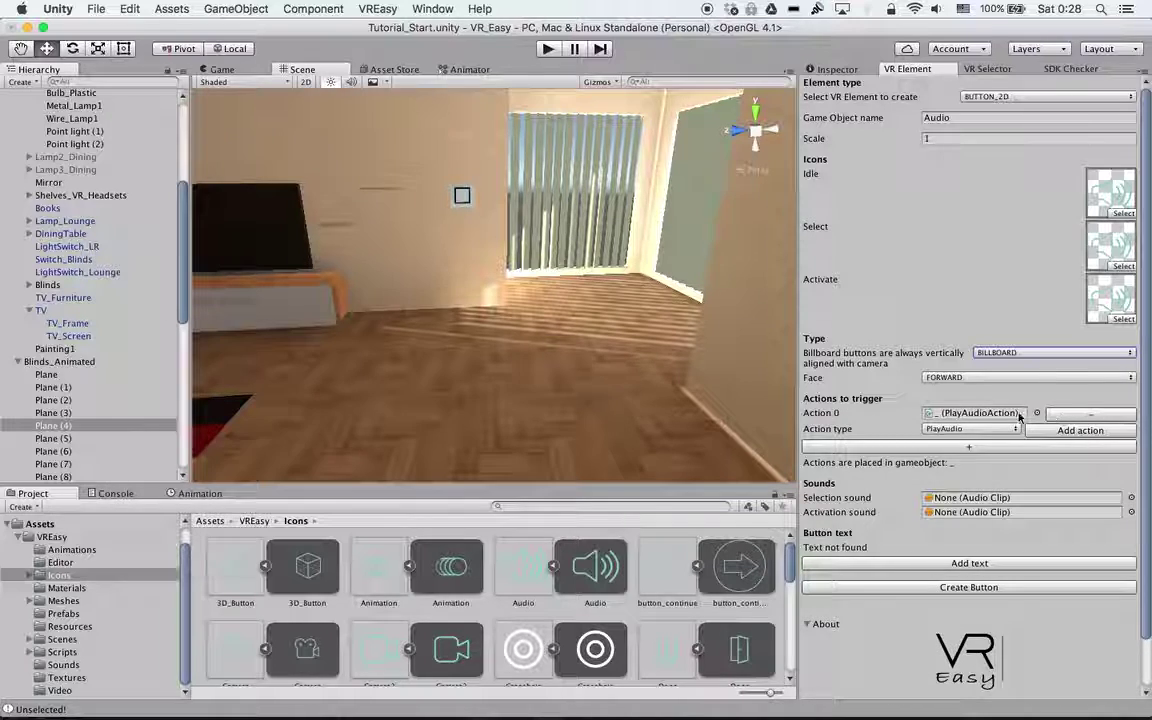
click(964, 561)
click(964, 560)
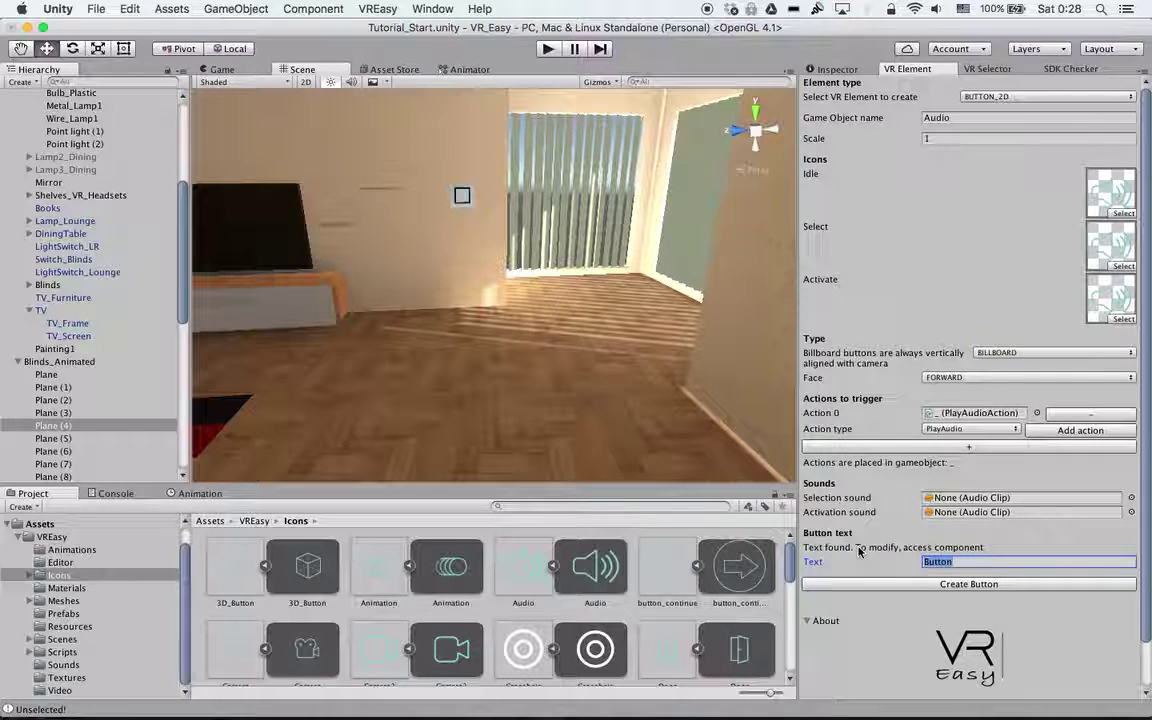
text(Ad)
text(dio)
click(983, 583)
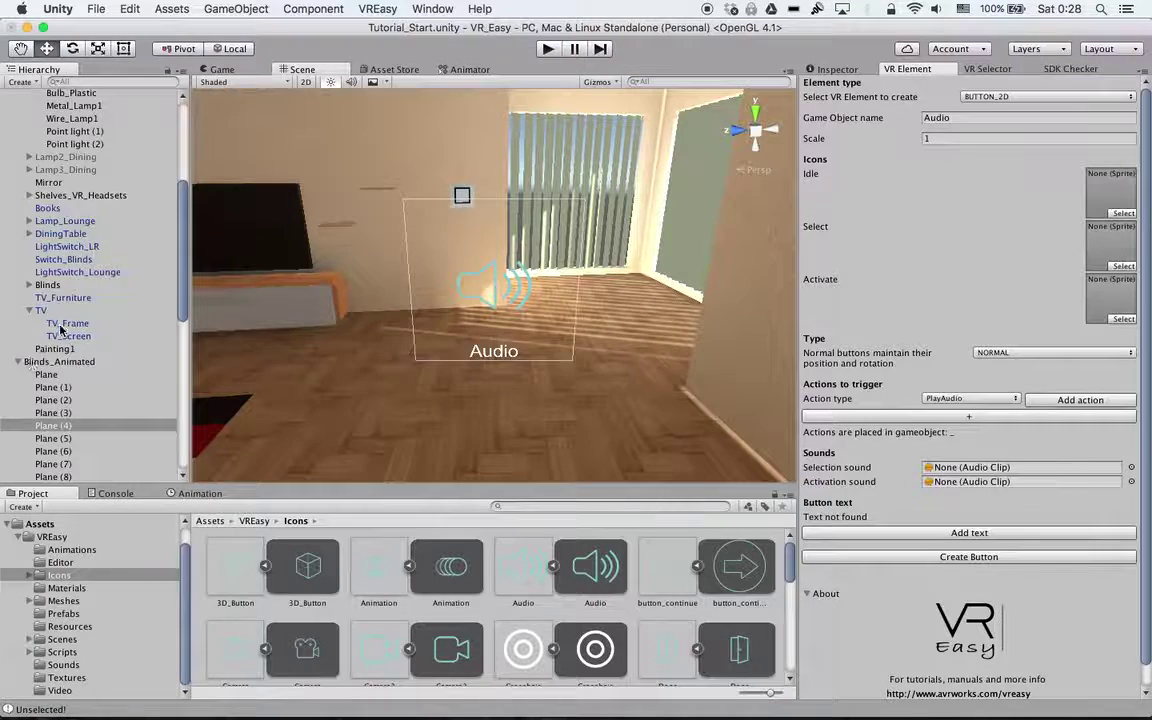
Step: Collapse Room_Demo and Blinds_Animated, select the Audio object, and orbit the view around it
scroll(60, 250, up, 5)
click(16, 135)
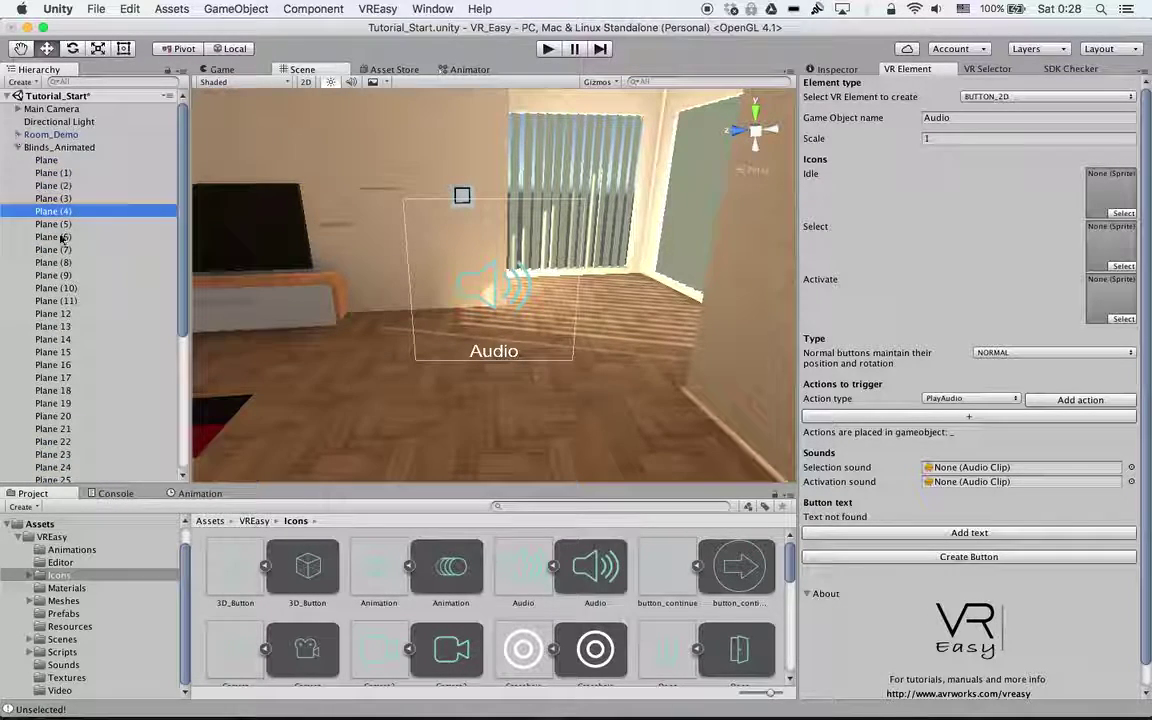
click(17, 147)
click(38, 273)
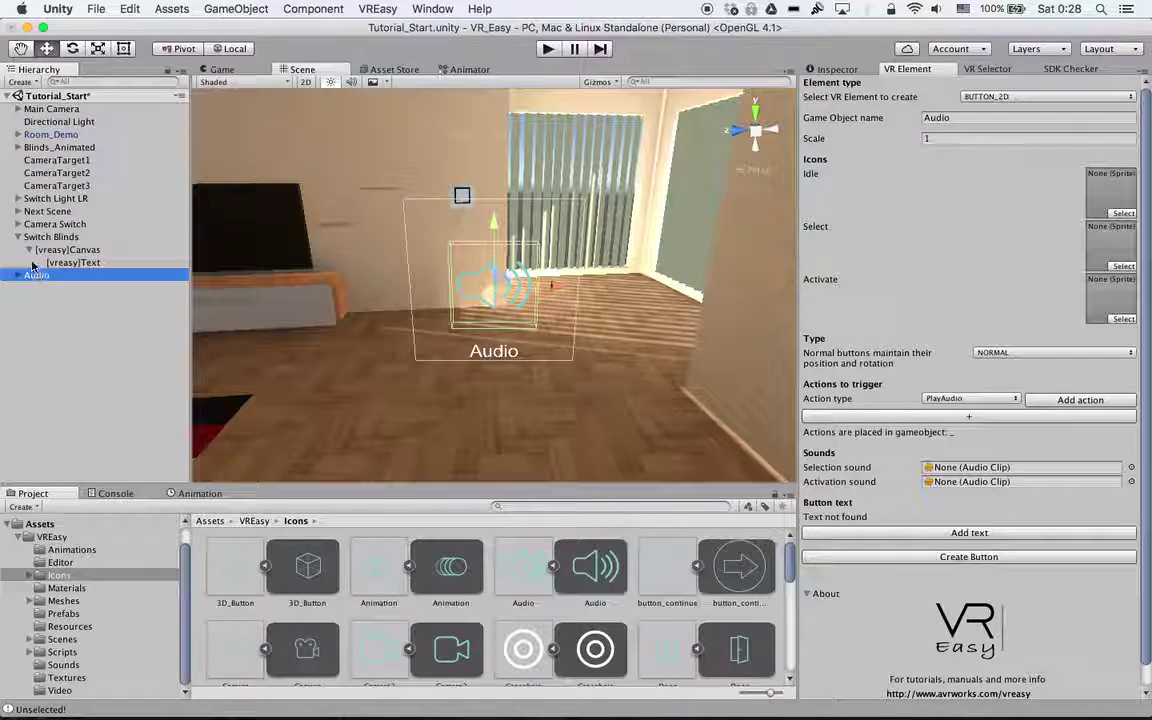
drag(20, 236, 70, 247)
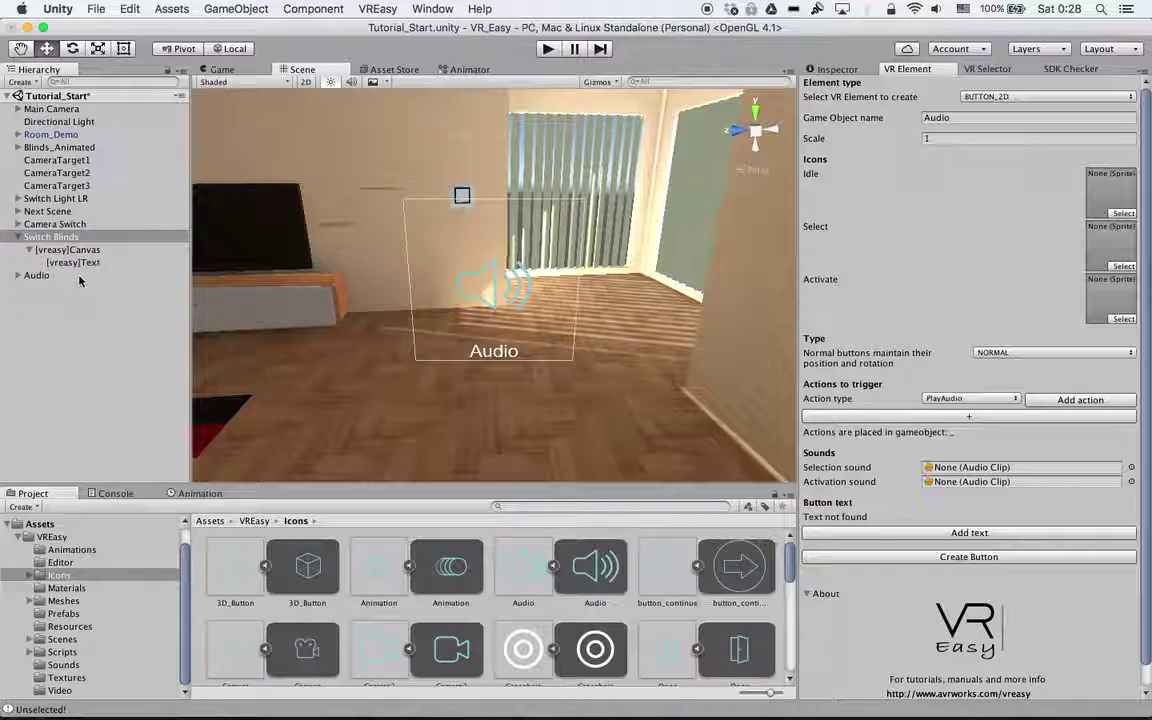
click(38, 274)
alt+drag(330, 320, 411, 258)
alt+drag(504, 278, 591, 252)
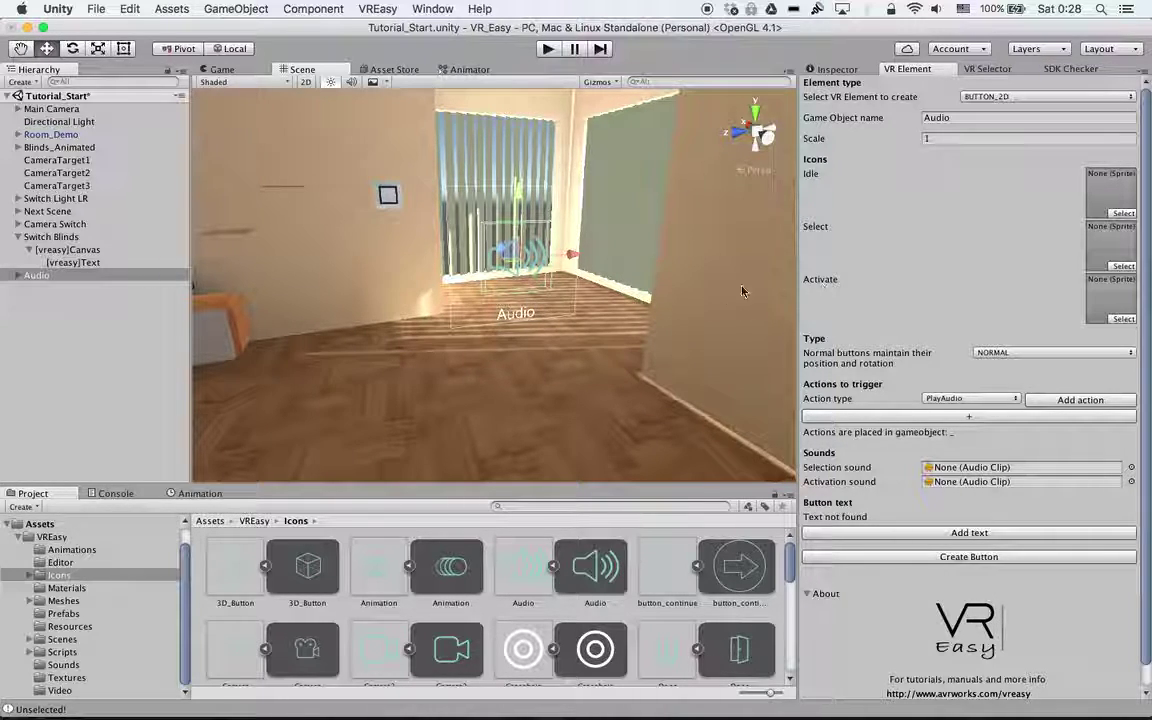
Step: Give the Play Audio Action TOGGLE play type and the ButtonClick clip, then enter play mode
click(968, 556)
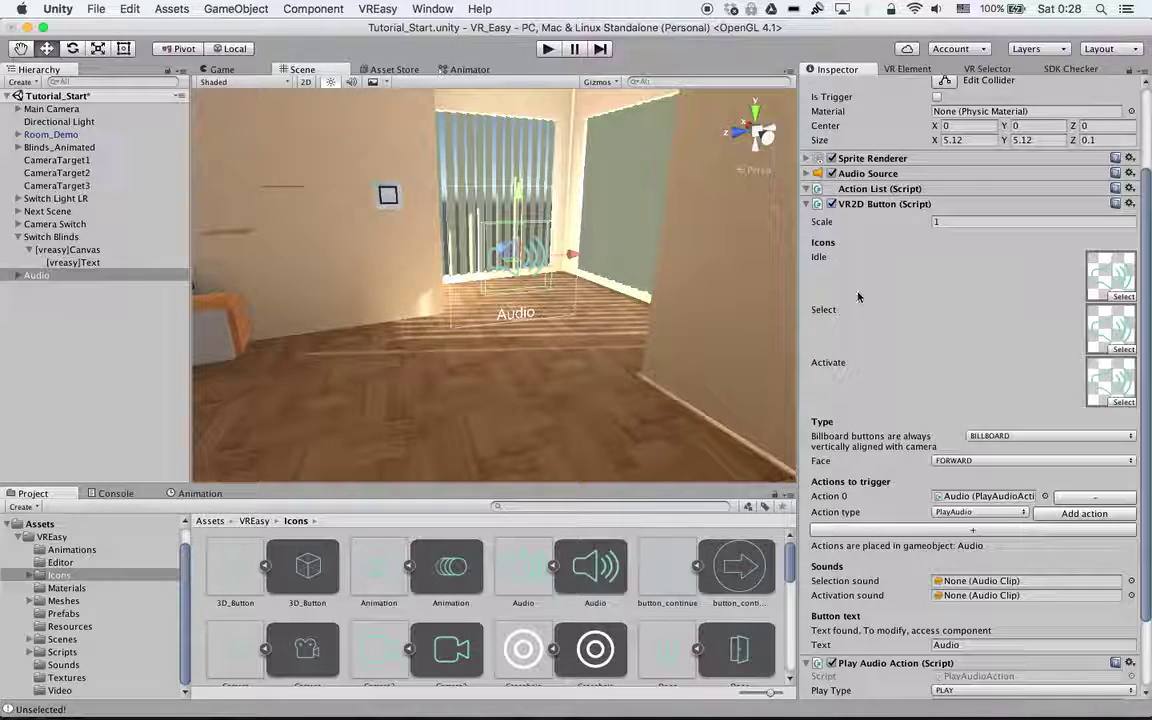
scroll(905, 480, down, 3)
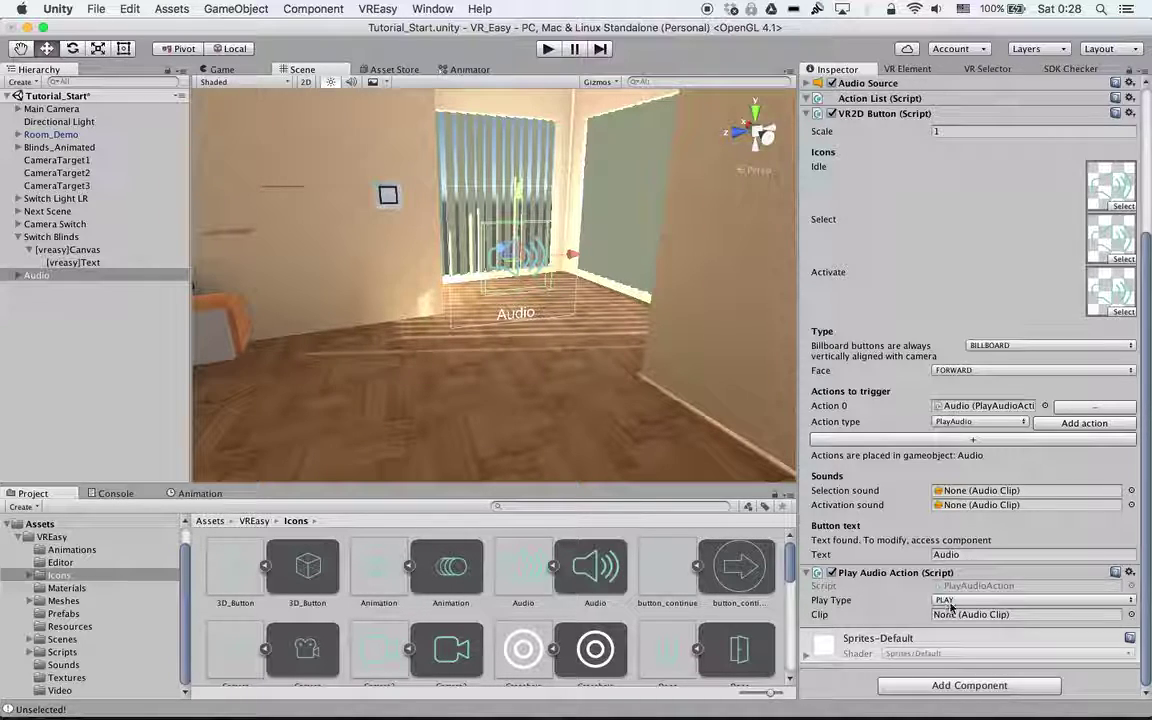
click(951, 601)
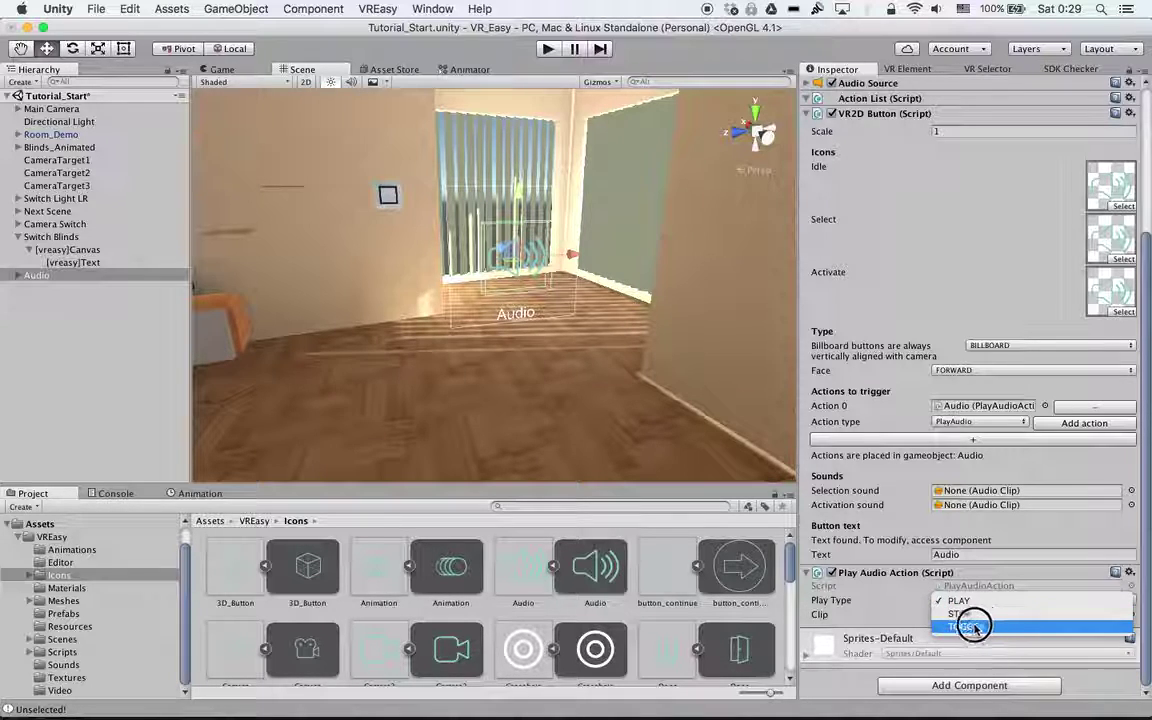
click(975, 627)
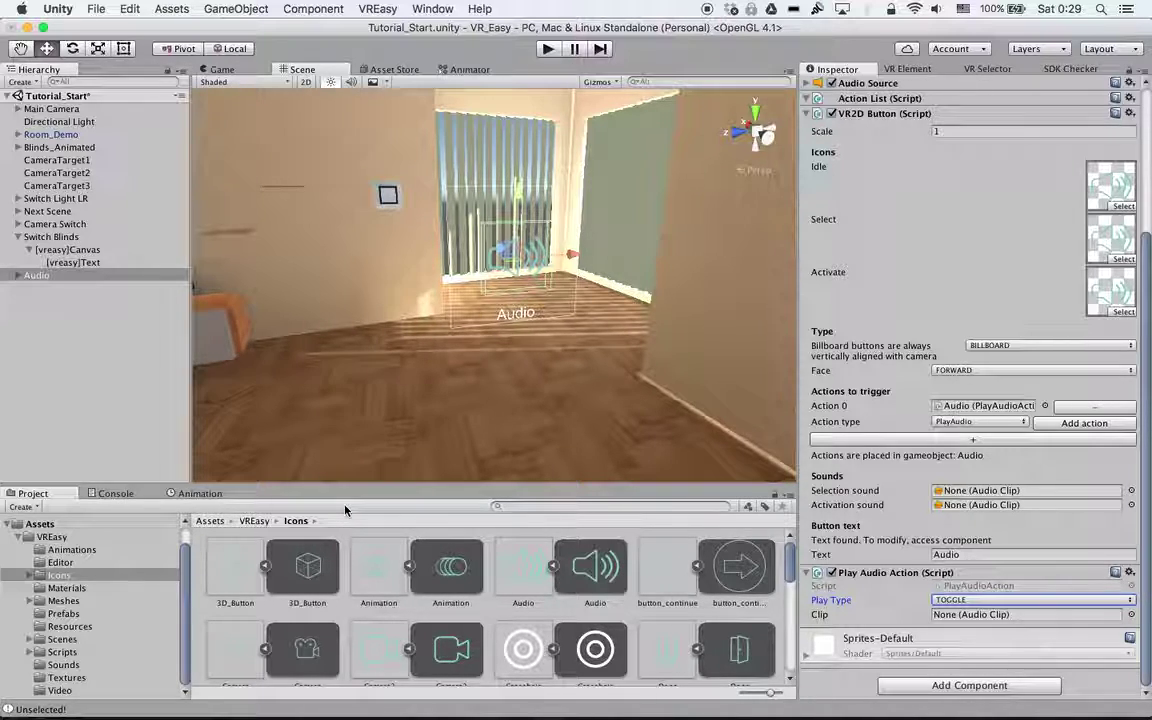
click(62, 665)
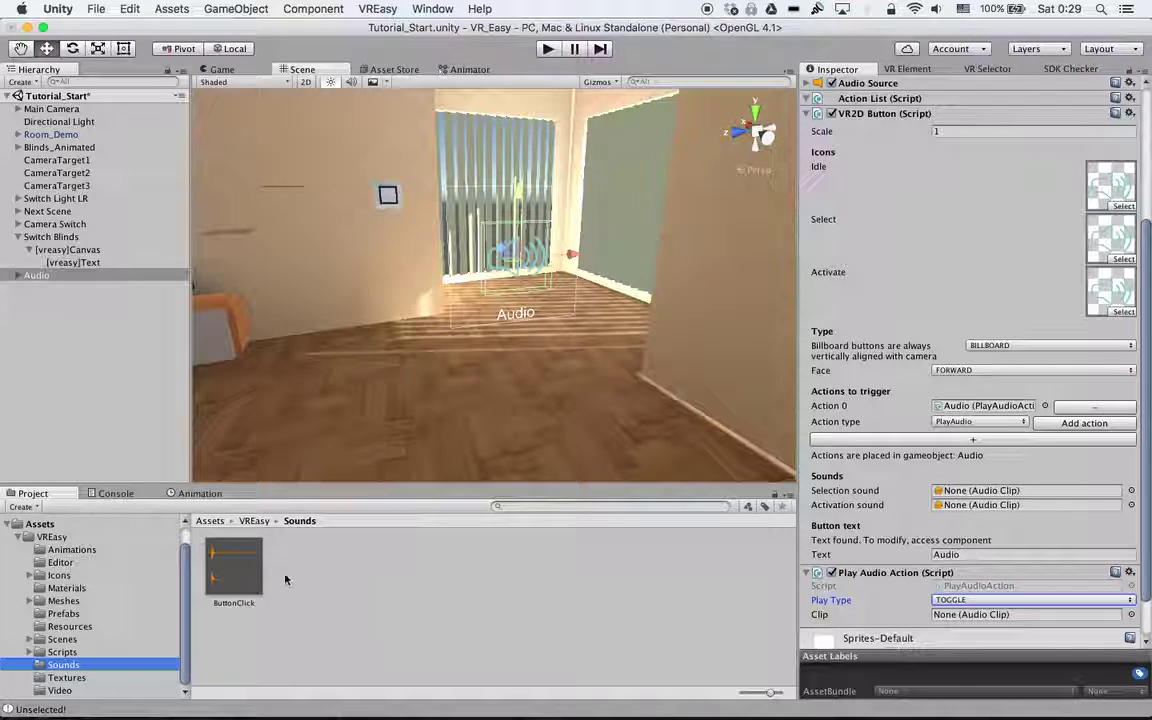
drag(239, 574, 957, 619)
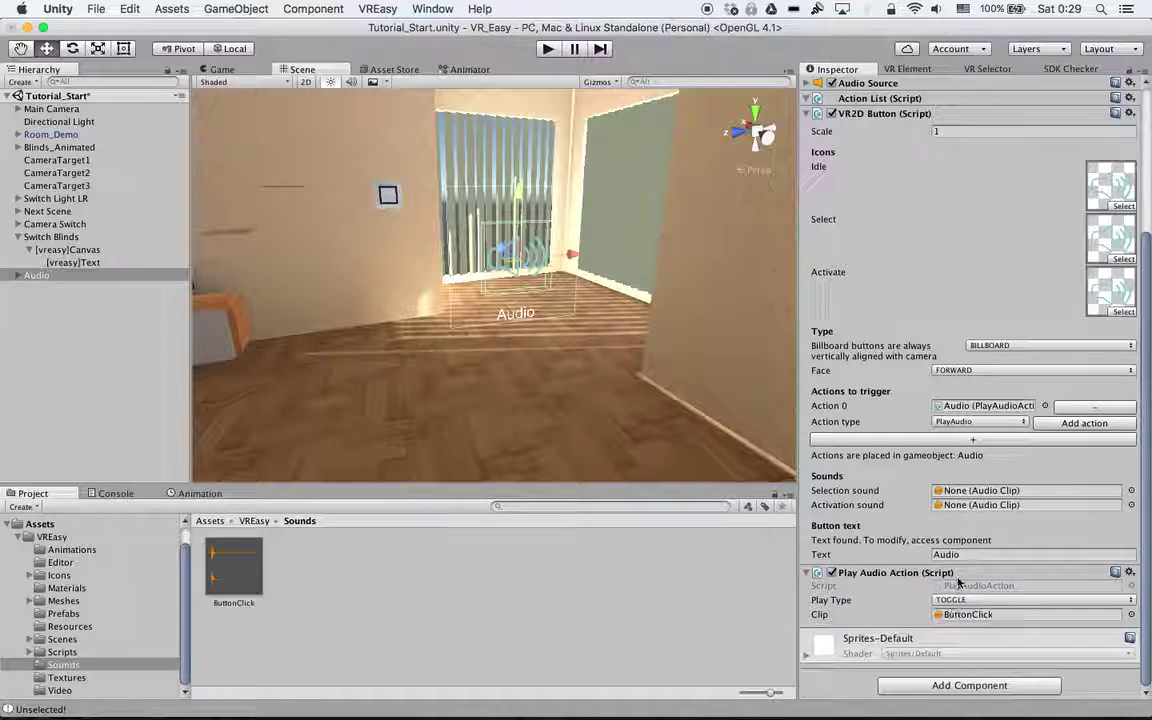
scroll(670, 330, up, 3)
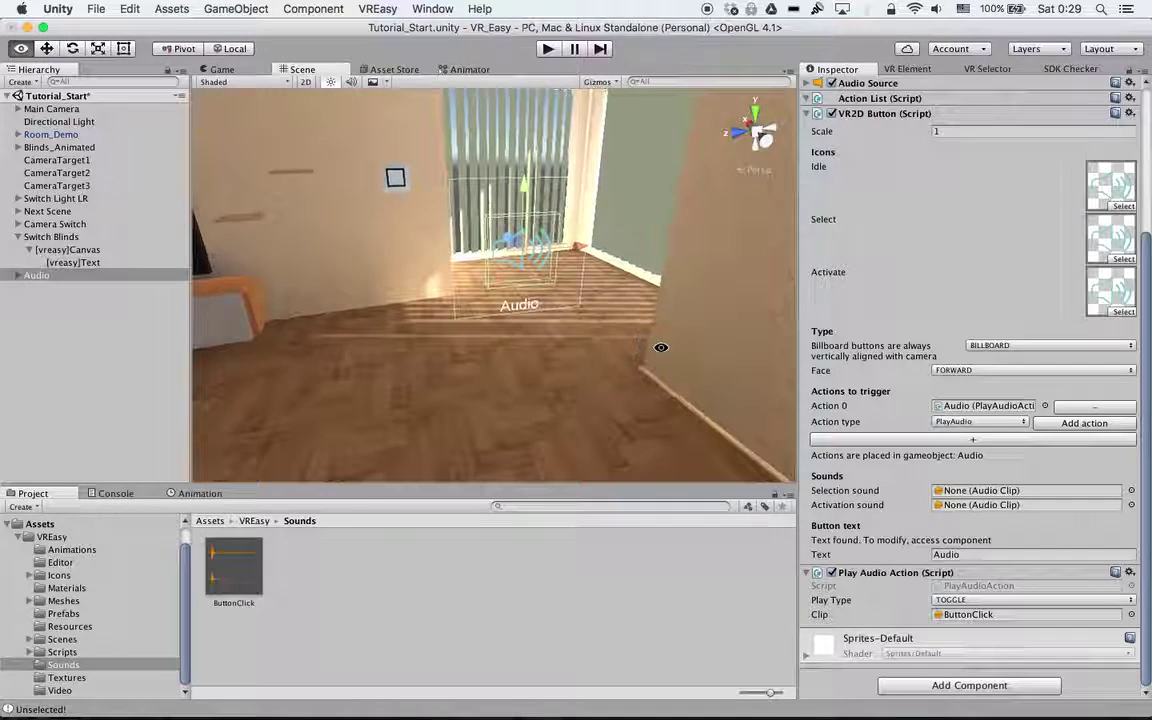
click(547, 49)
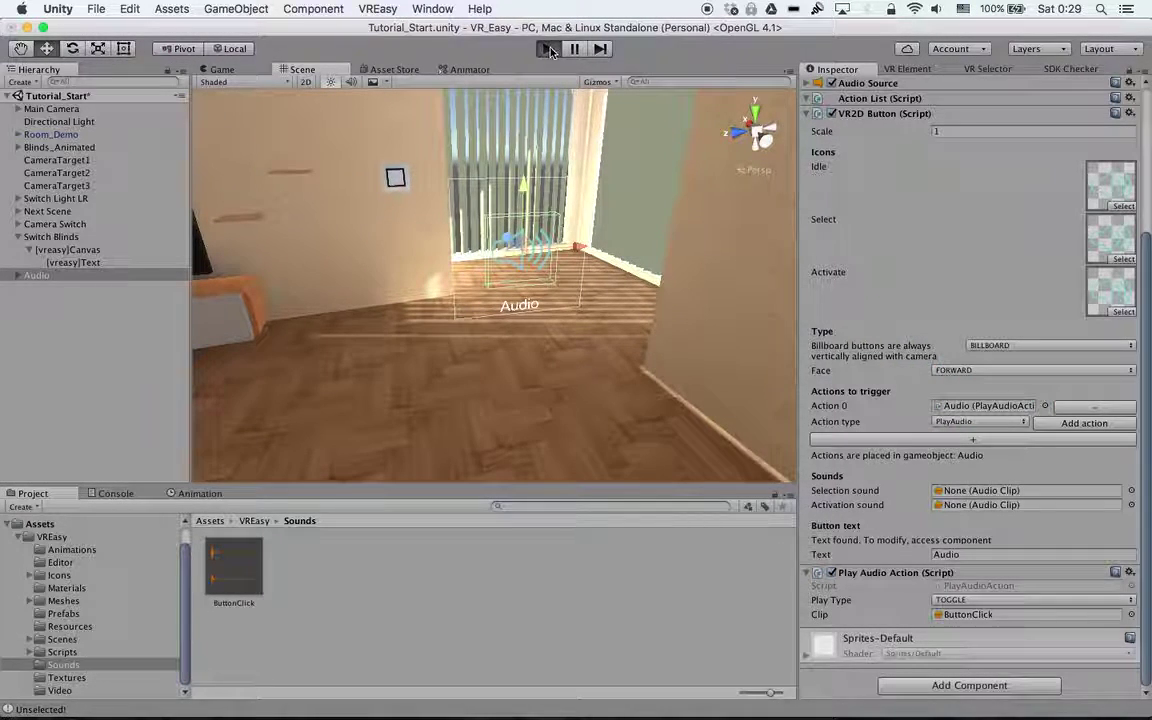
Step: Turn up the volume, rotate the Main Camera toward the Audio button, then stop play mode
key(XF86AudioRaiseVolume)
key(XF86AudioRaiseVolume)
key(XF86AudioRaiseVolume)
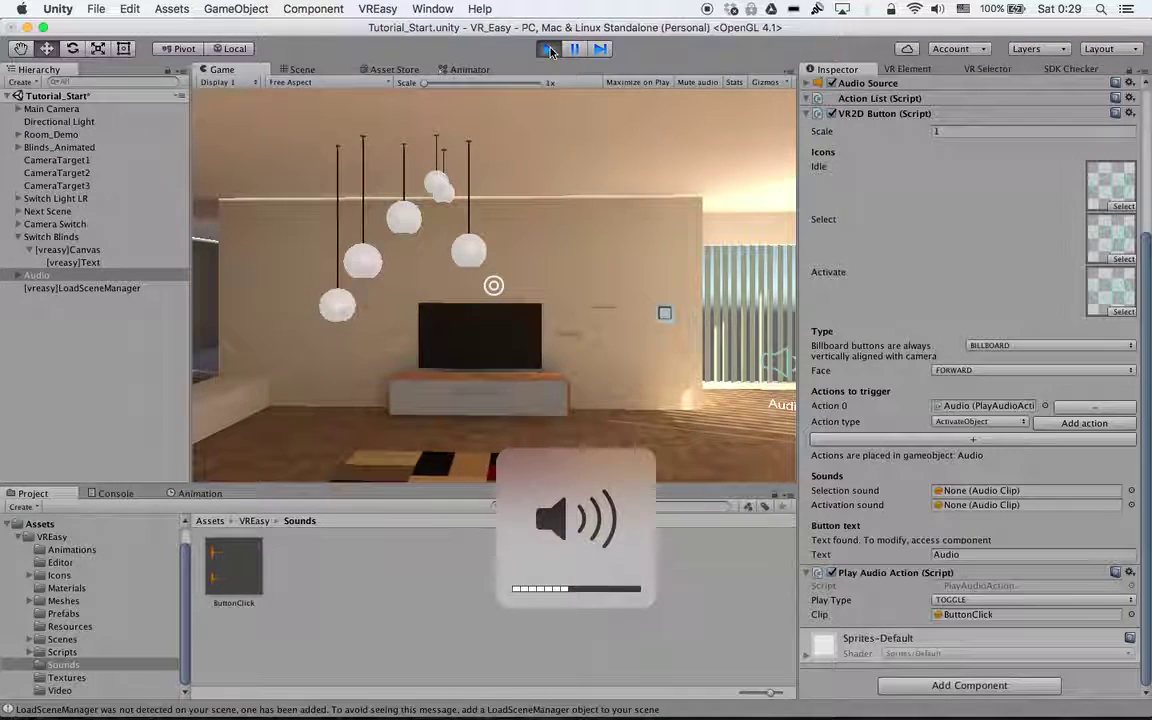
key(XF86AudioRaiseVolume)
key(XF86AudioRaiseVolume)
key(XF86AudioRaiseVolume)
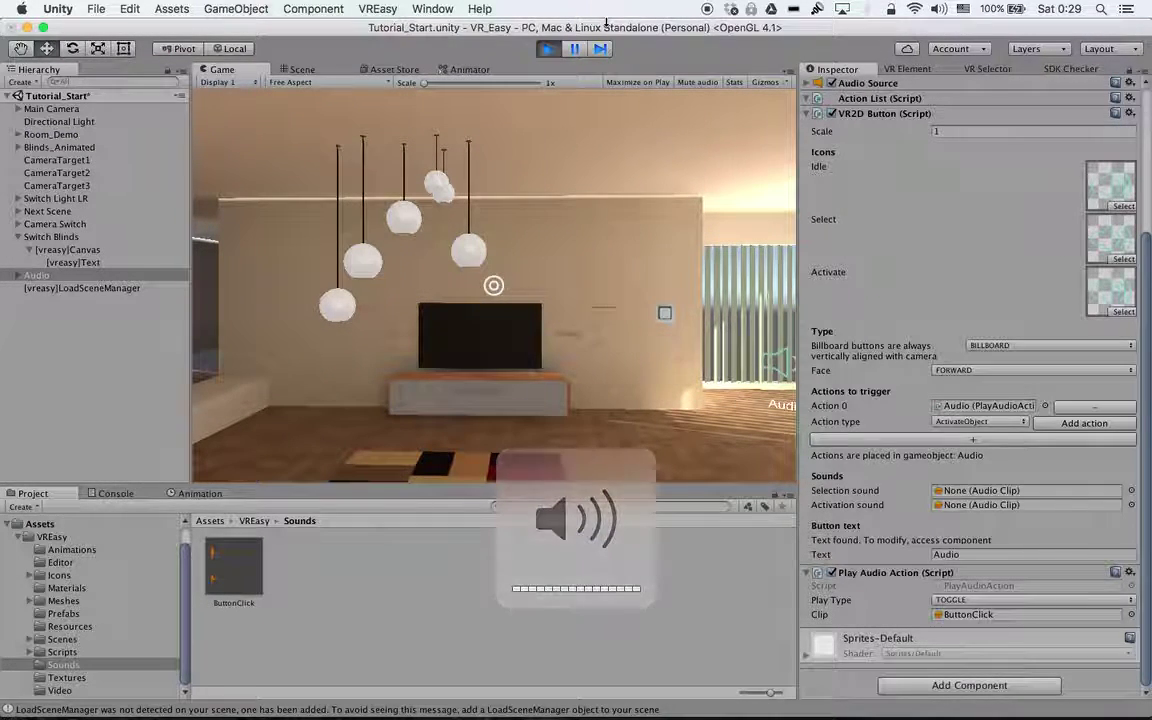
click(55, 108)
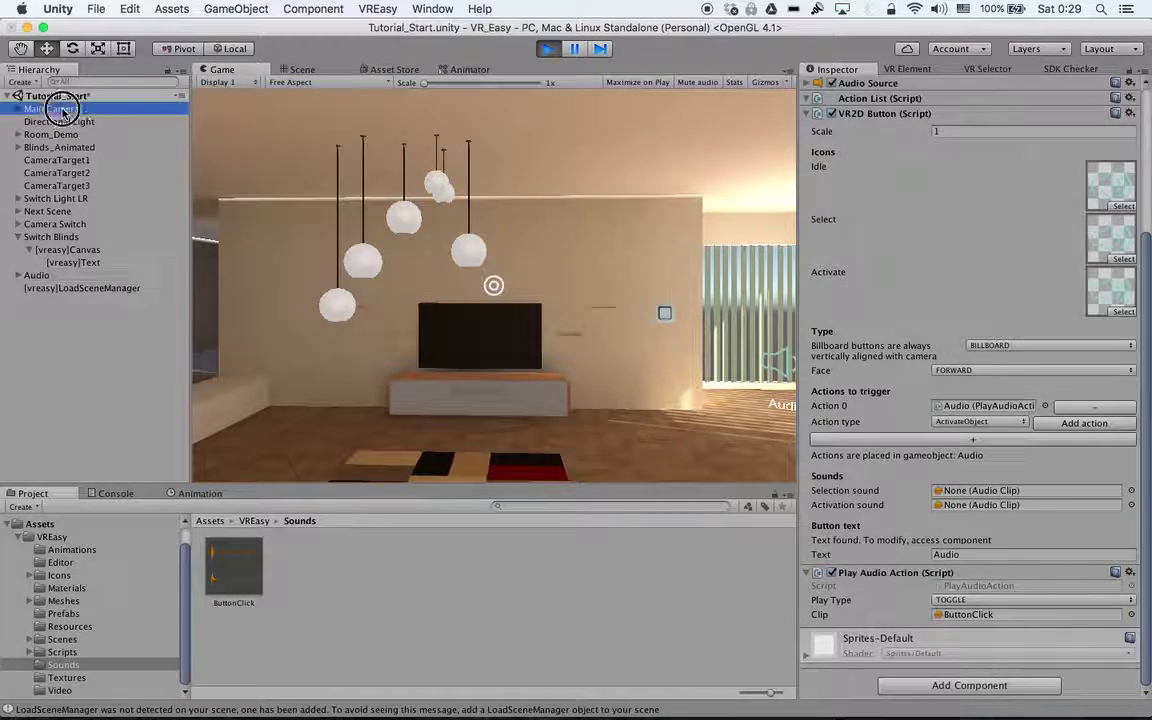
drag(1019, 145, 1146, 231)
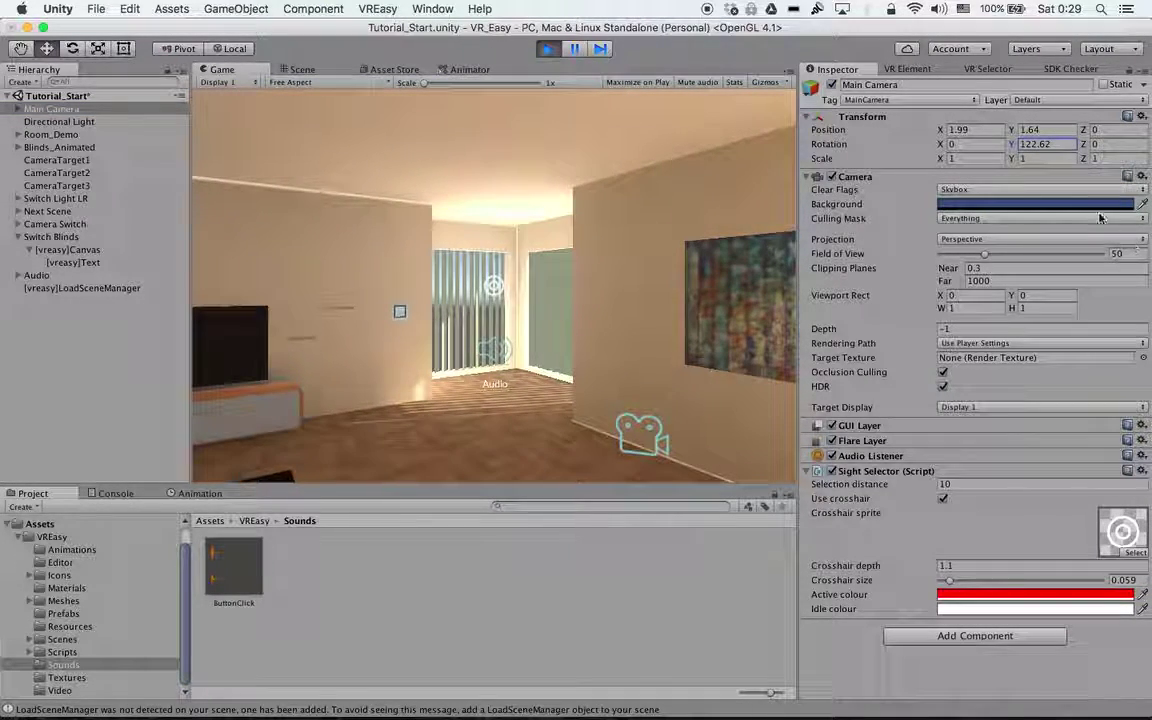
drag(945, 141, 1000, 144)
click(548, 48)
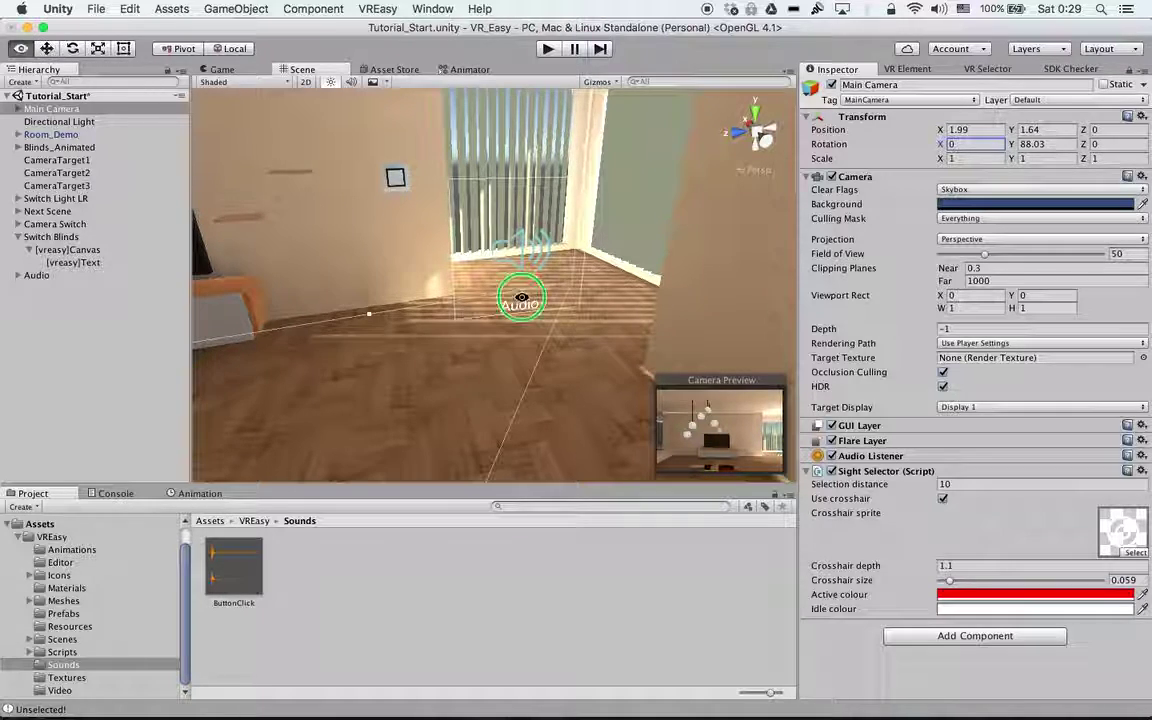
right_drag(521, 298, 600, 265)
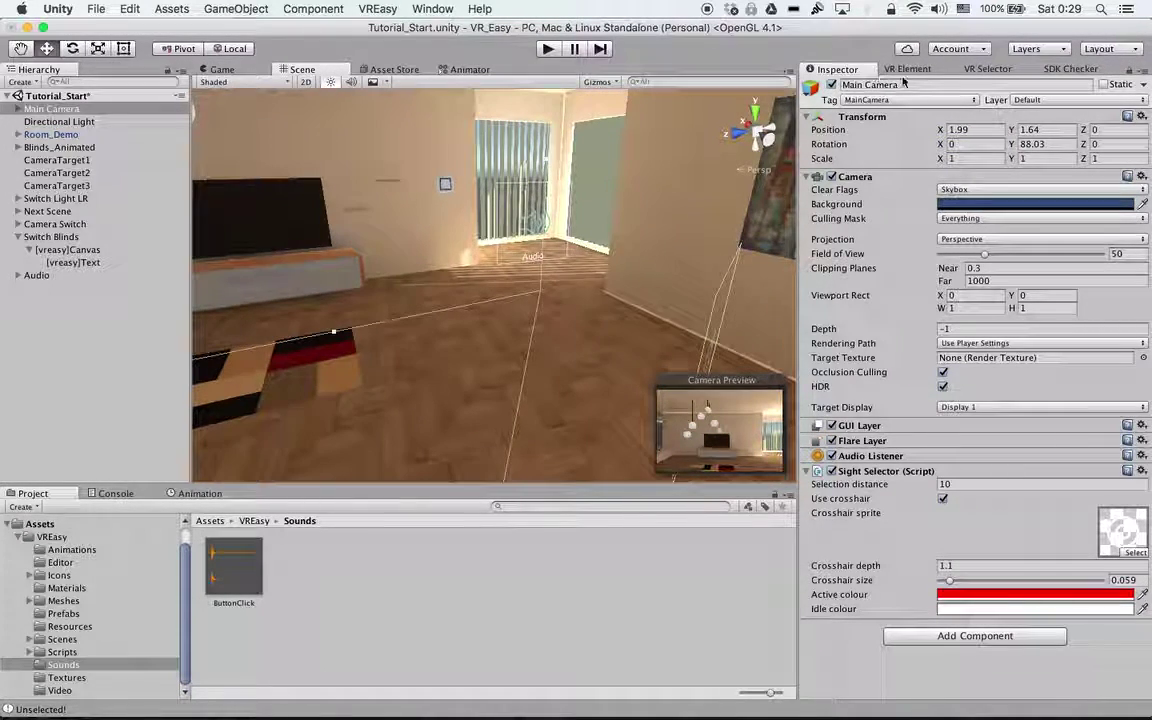
Step: In the VR Element panel, choose BUTTON_2D and start naming the new button Particles
click(906, 69)
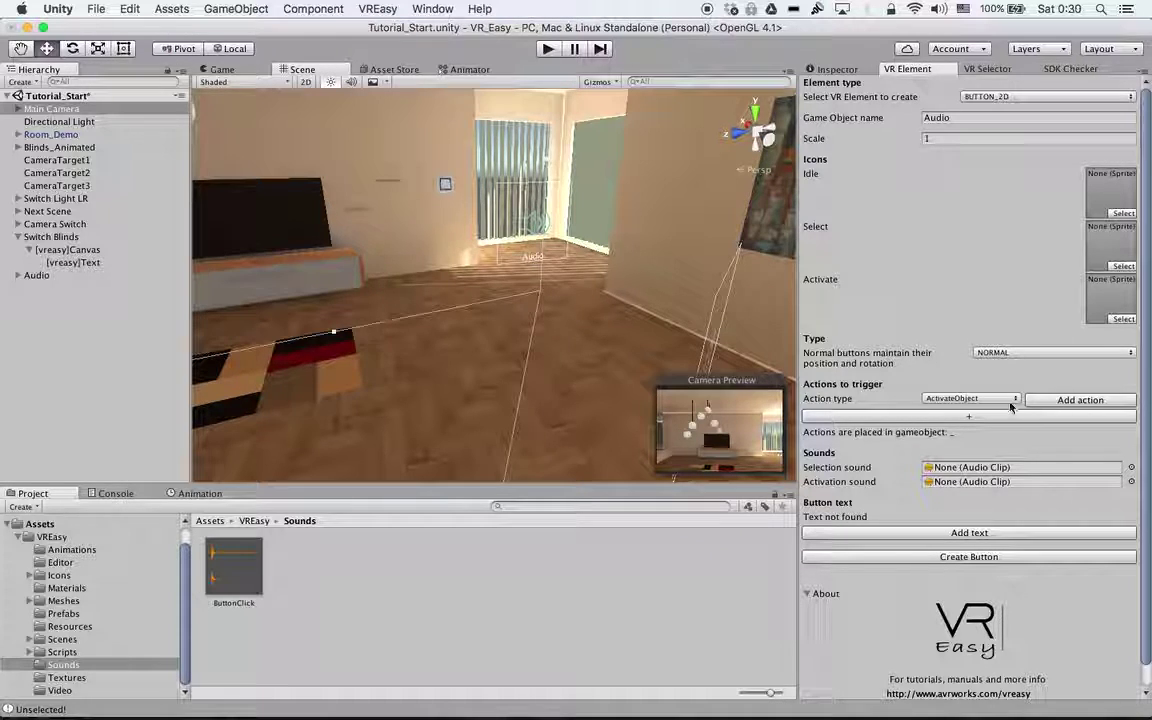
click(968, 399)
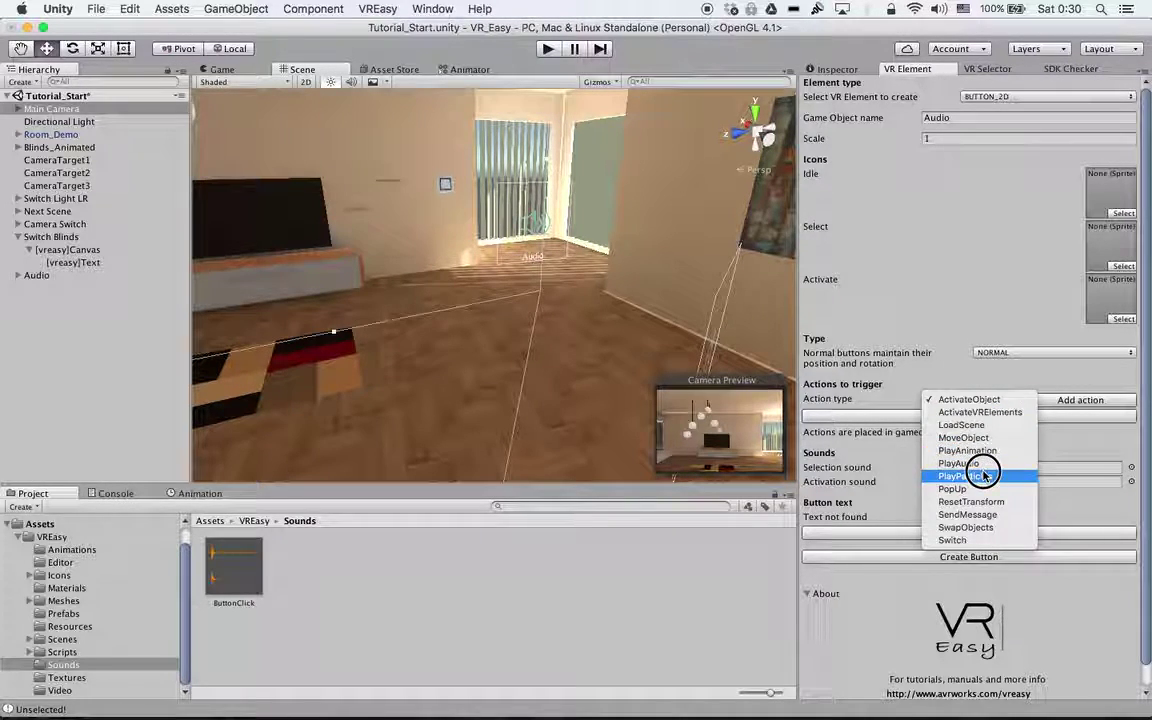
click(902, 166)
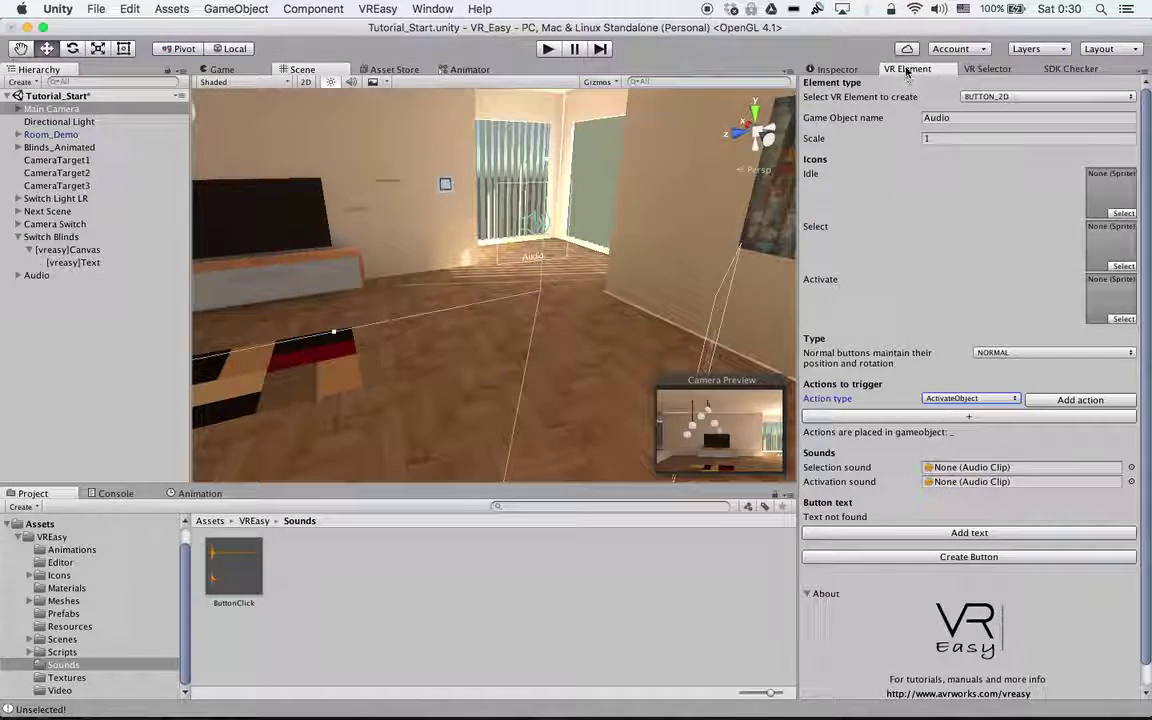
click(1002, 97)
click(1003, 108)
click(865, 118)
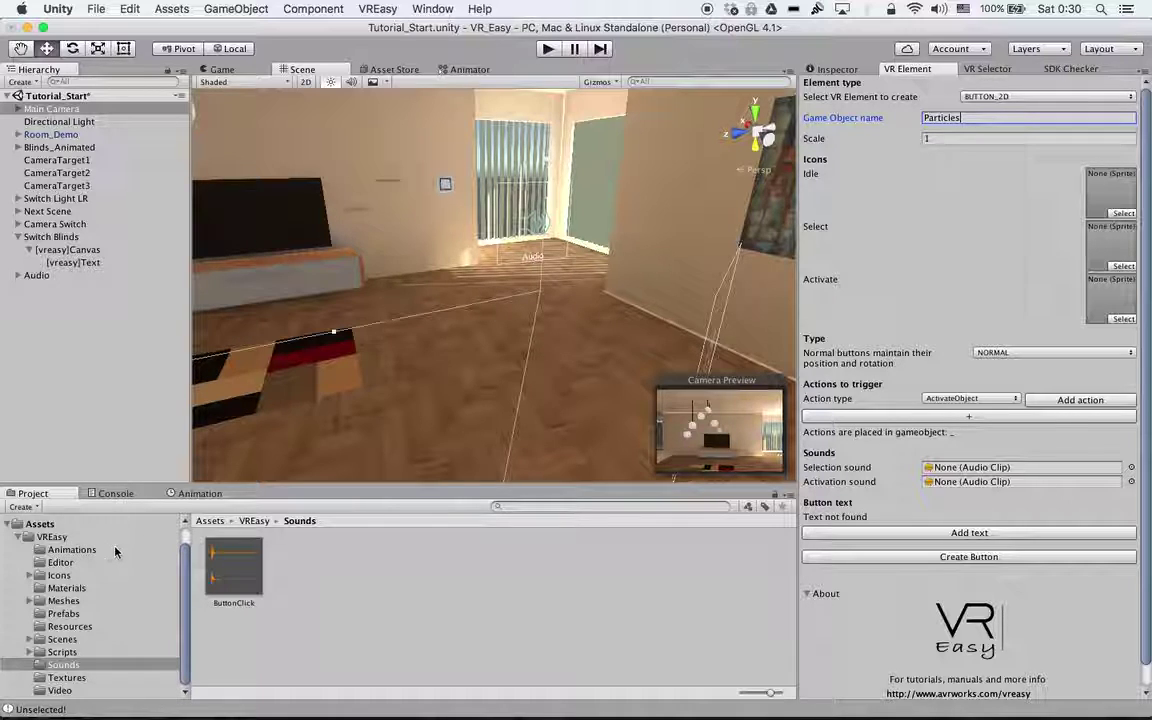
Step: Use the Particles icon for the idle, select and activate sprites and set type BILLBOARD
click(62, 576)
scroll(471, 612, down, 5)
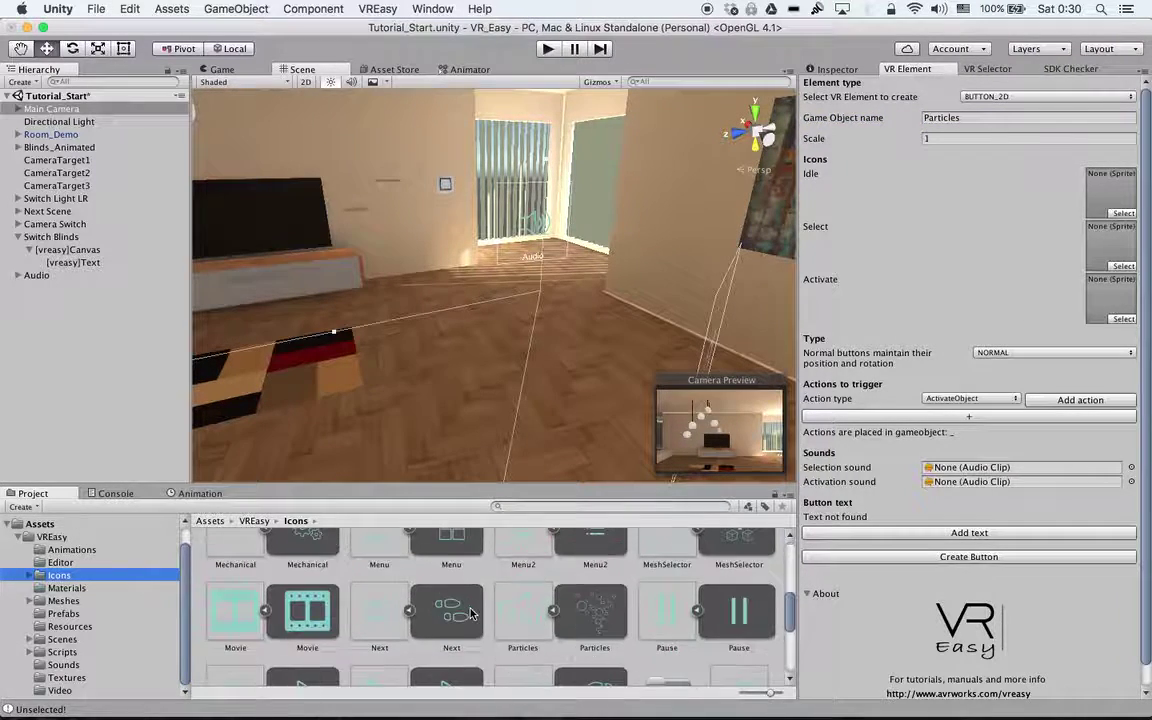
drag(591, 610, 1114, 190)
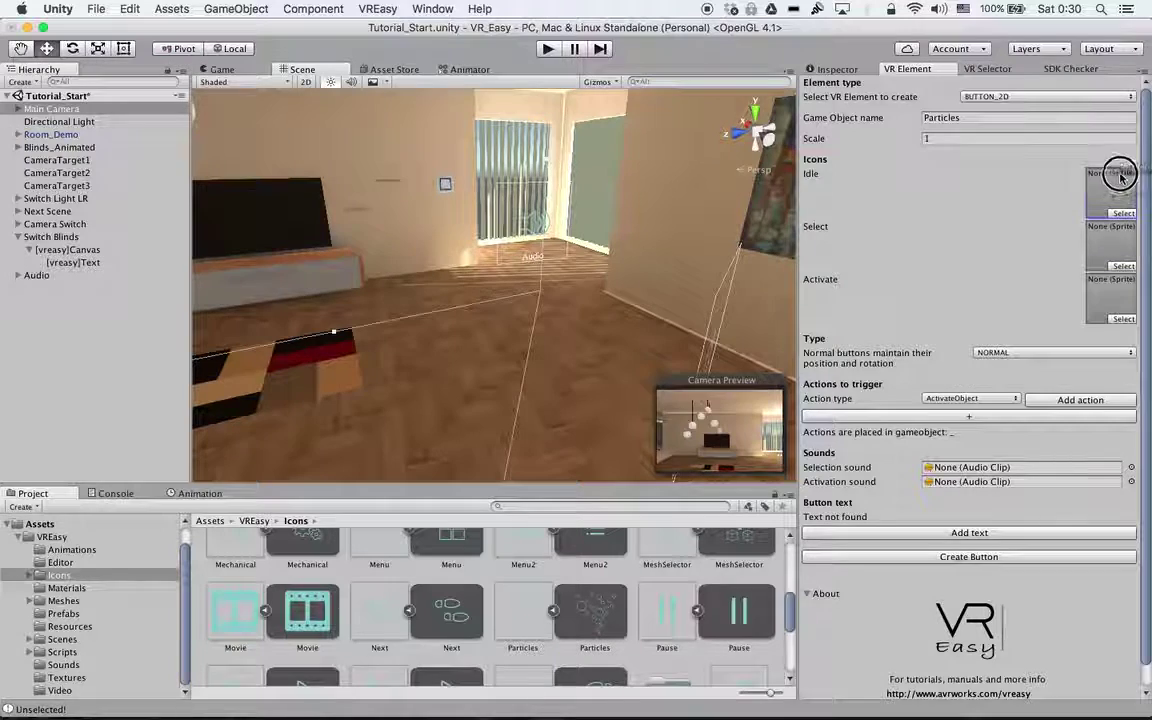
drag(600, 602, 1100, 239)
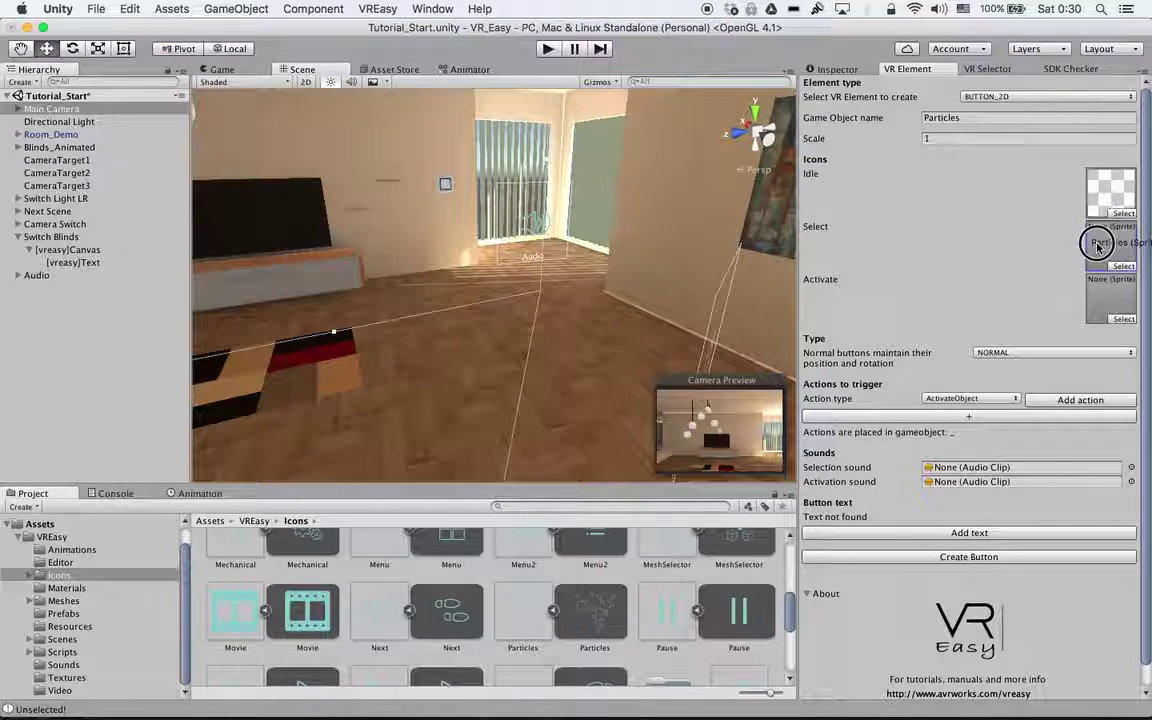
drag(612, 612, 1108, 292)
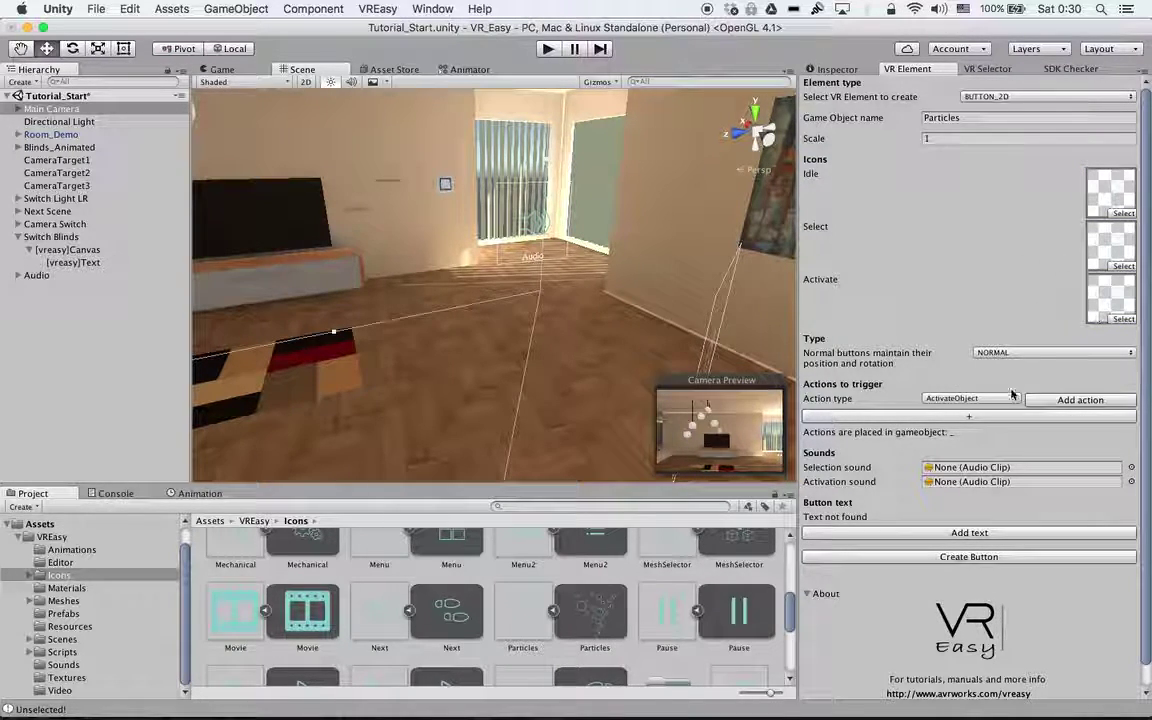
click(995, 356)
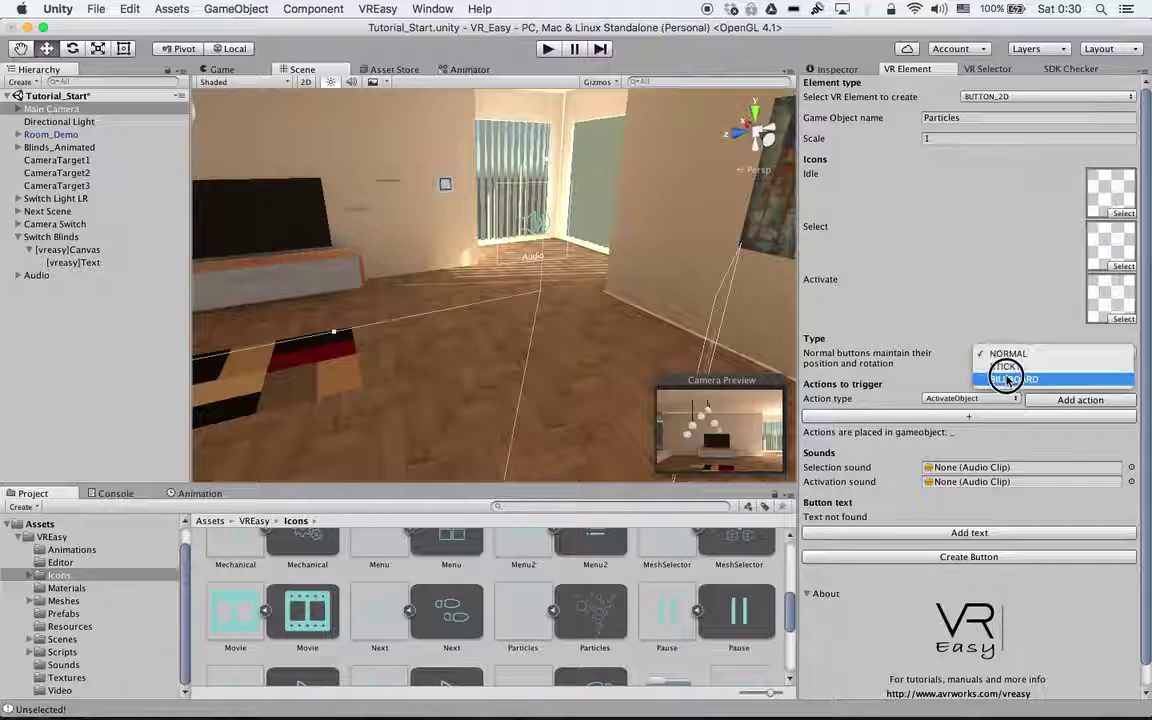
click(1008, 380)
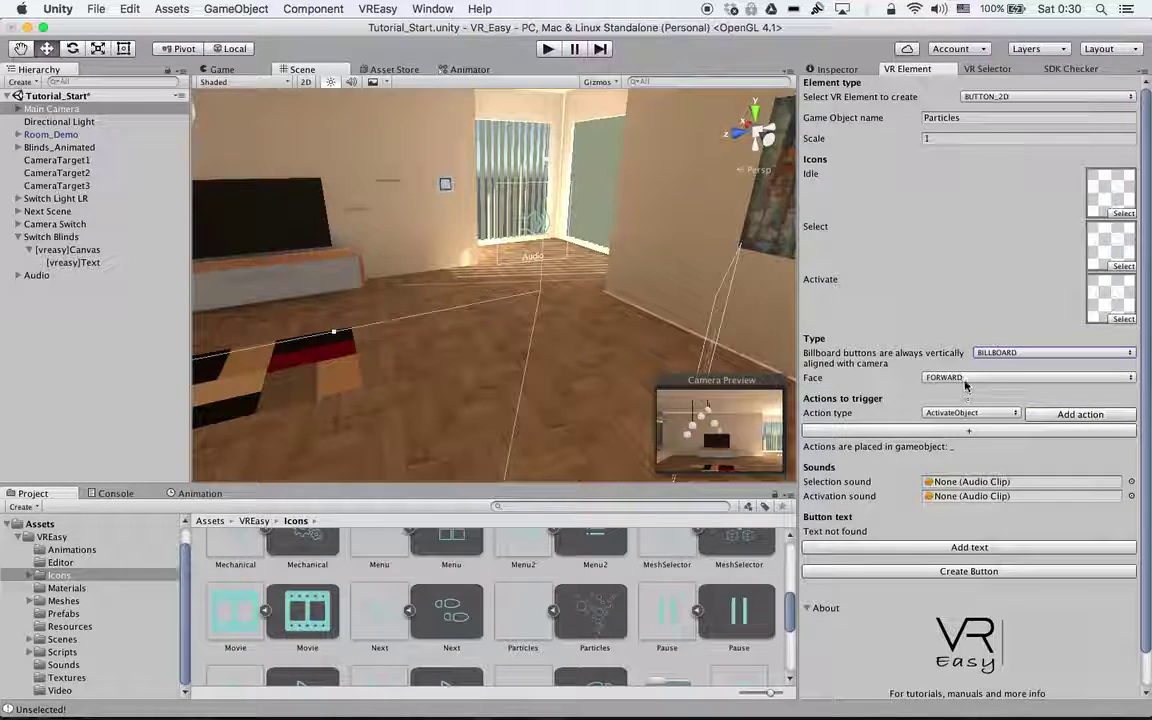
Step: Add a PlayParticles action and a text label to the button
click(972, 412)
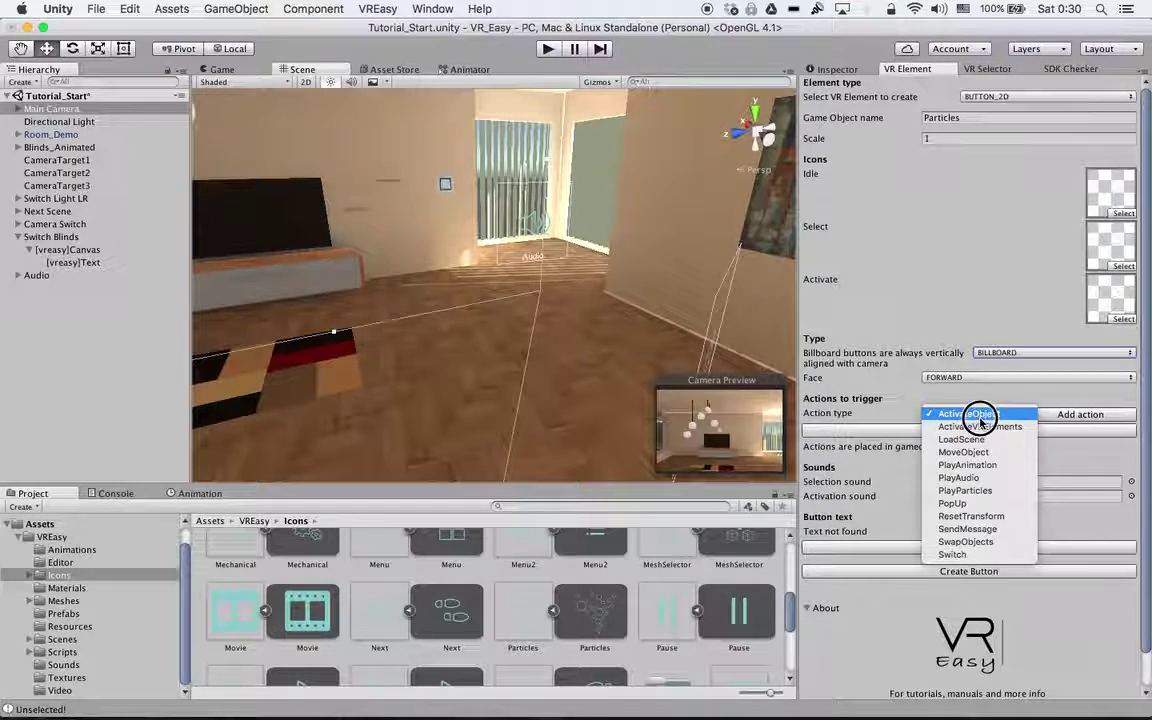
click(981, 493)
click(1067, 415)
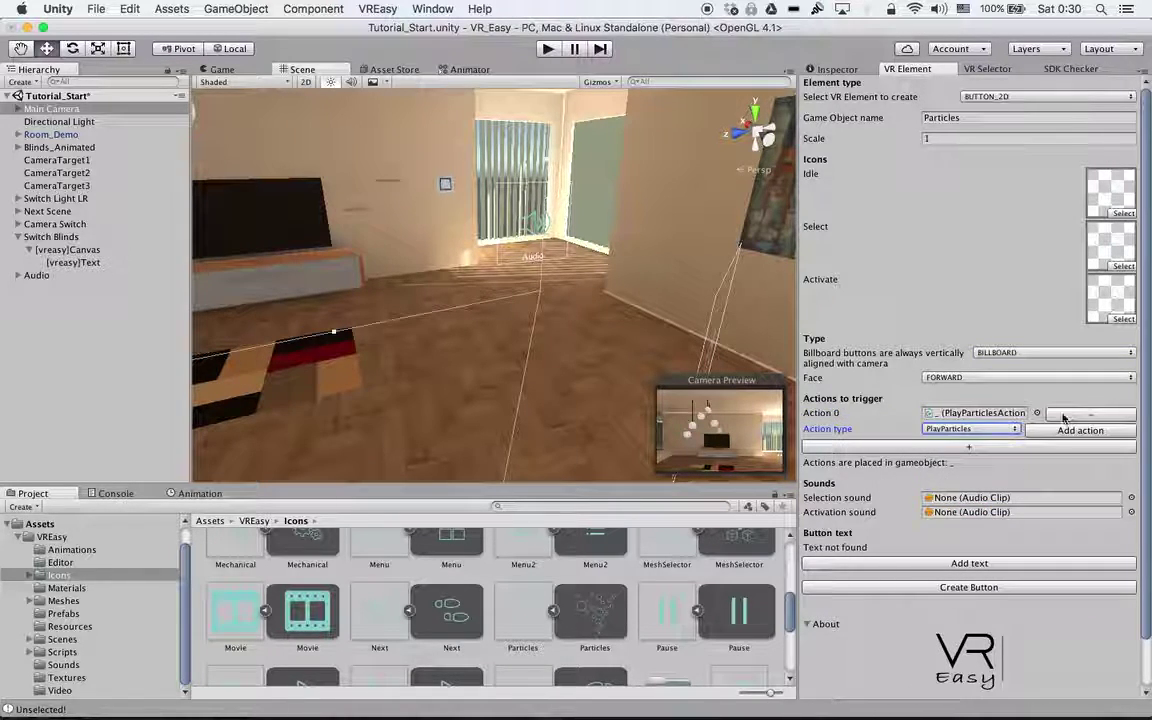
click(975, 563)
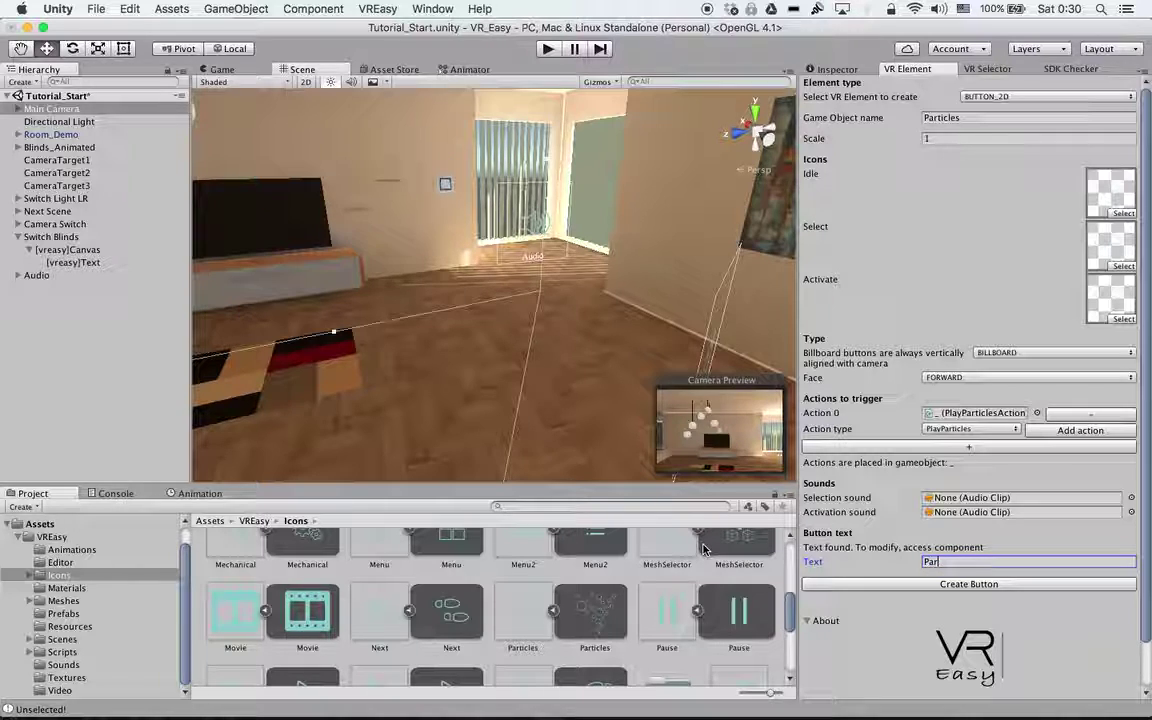
Step: Create the Particles button, switch to a perspective view, and select and frame it with F
click(955, 584)
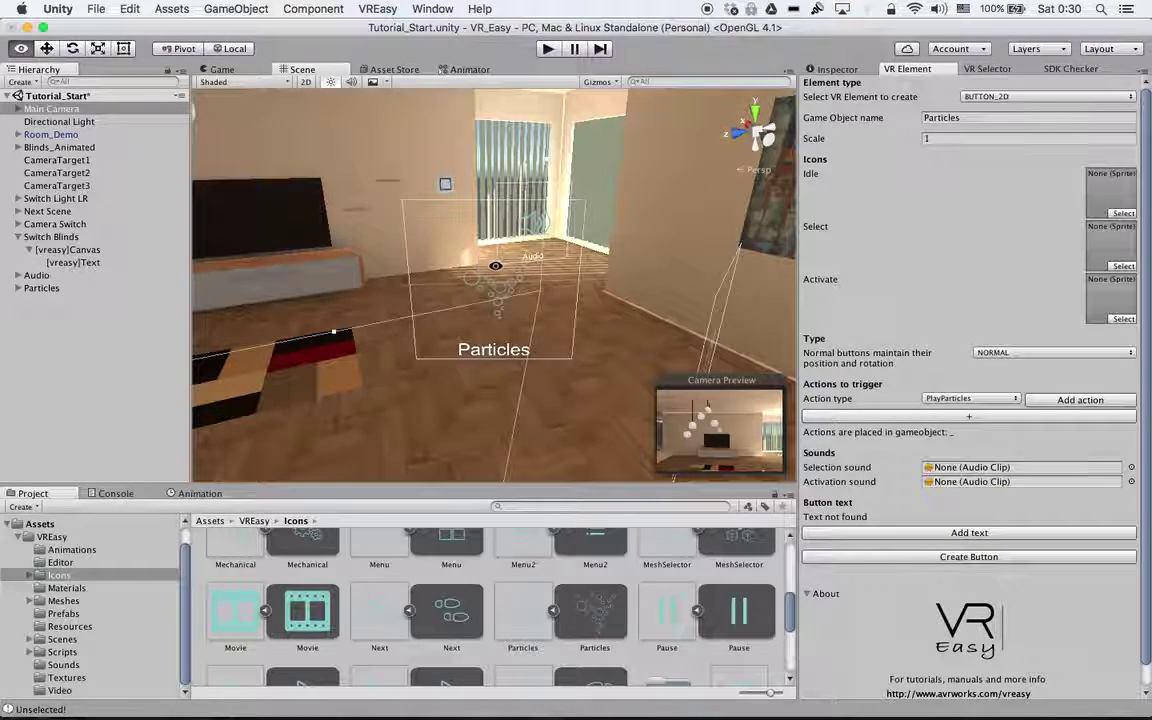
alt+drag(495, 265, 590, 115)
click(305, 82)
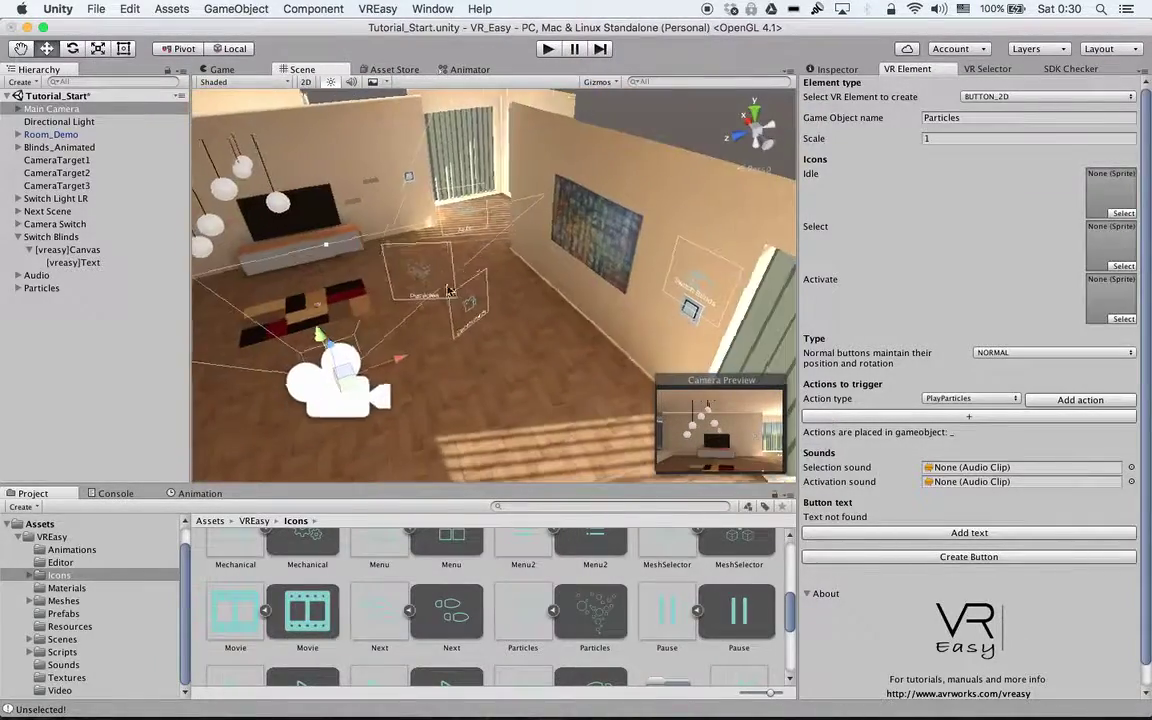
alt+drag(400, 330, 459, 273)
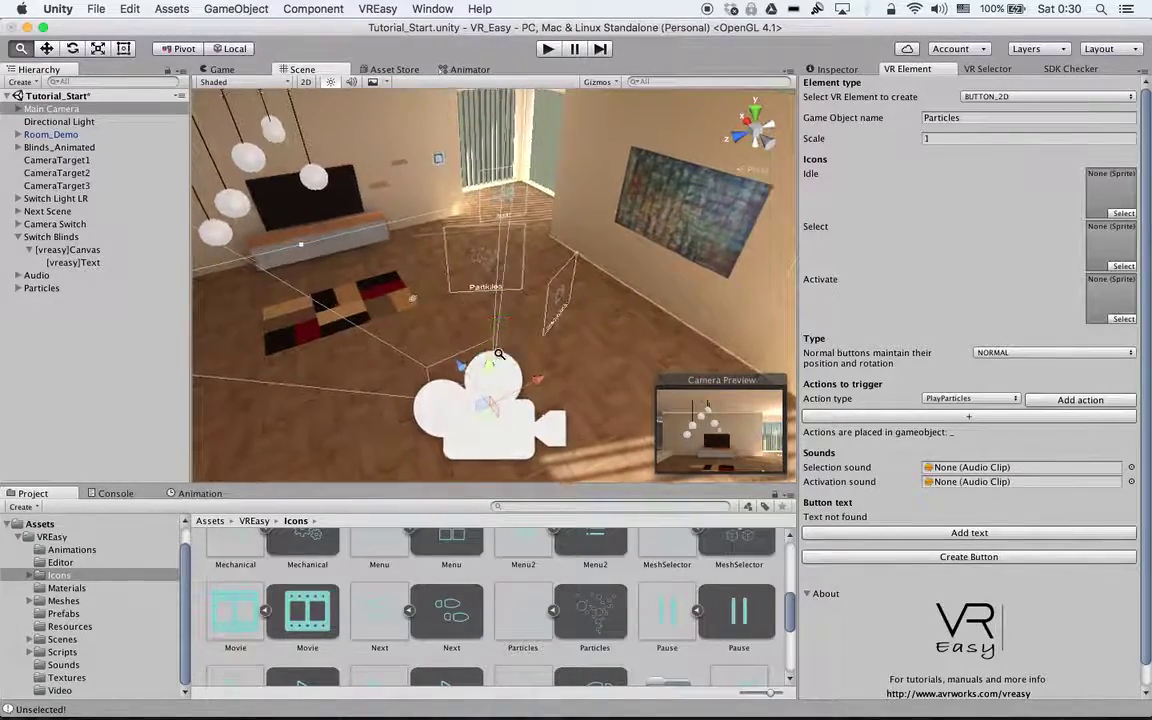
click(41, 288)
key(f)
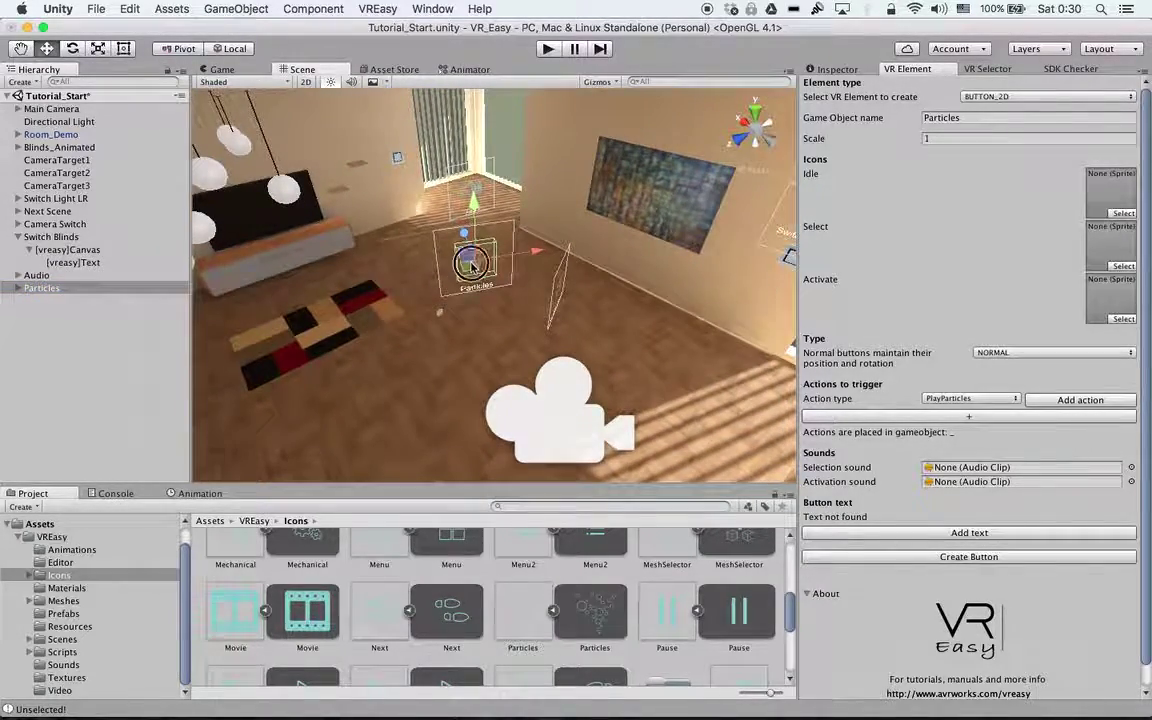
mouse_move(350, 255)
alt+mouse_down()
mouse_move(535, 193)
mouse_move(440, 165)
mouse_move(417, 177)
mouse_move(543, 284)
mouse_move(532, 360)
mouse_move(556, 249)
alt+mouse_up()
Step: Set the Play Particles Action's play type to TOGGLE
click(831, 72)
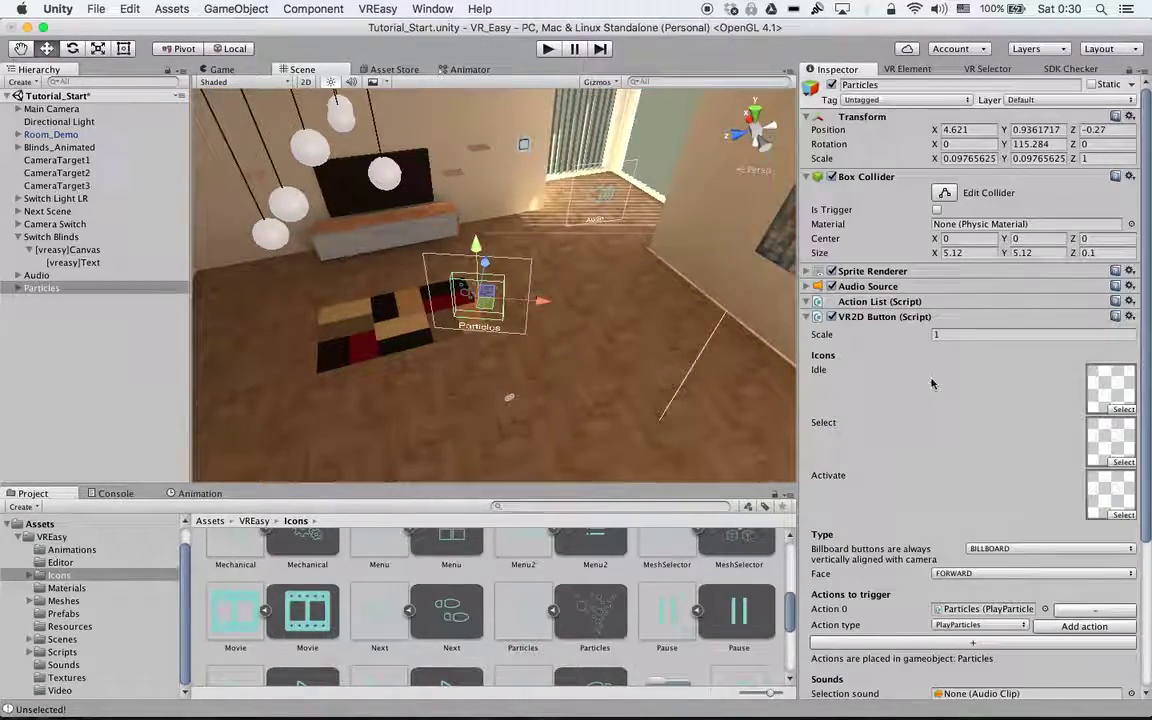
scroll(931, 383, down, 5)
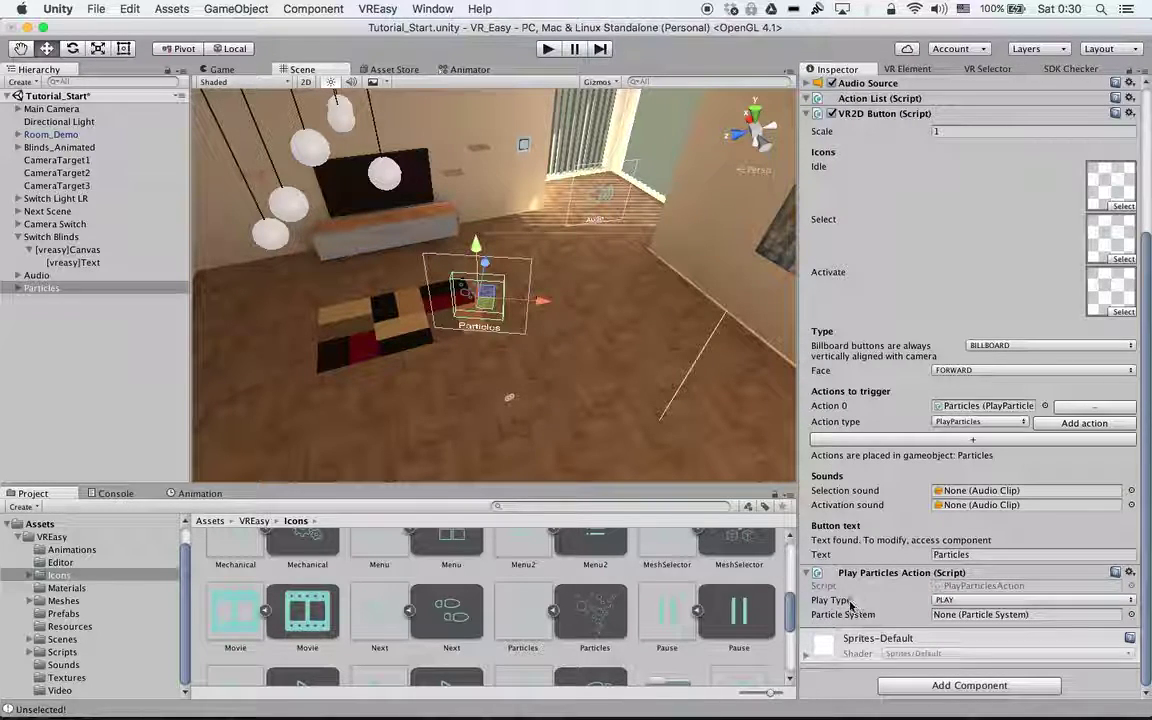
click(953, 602)
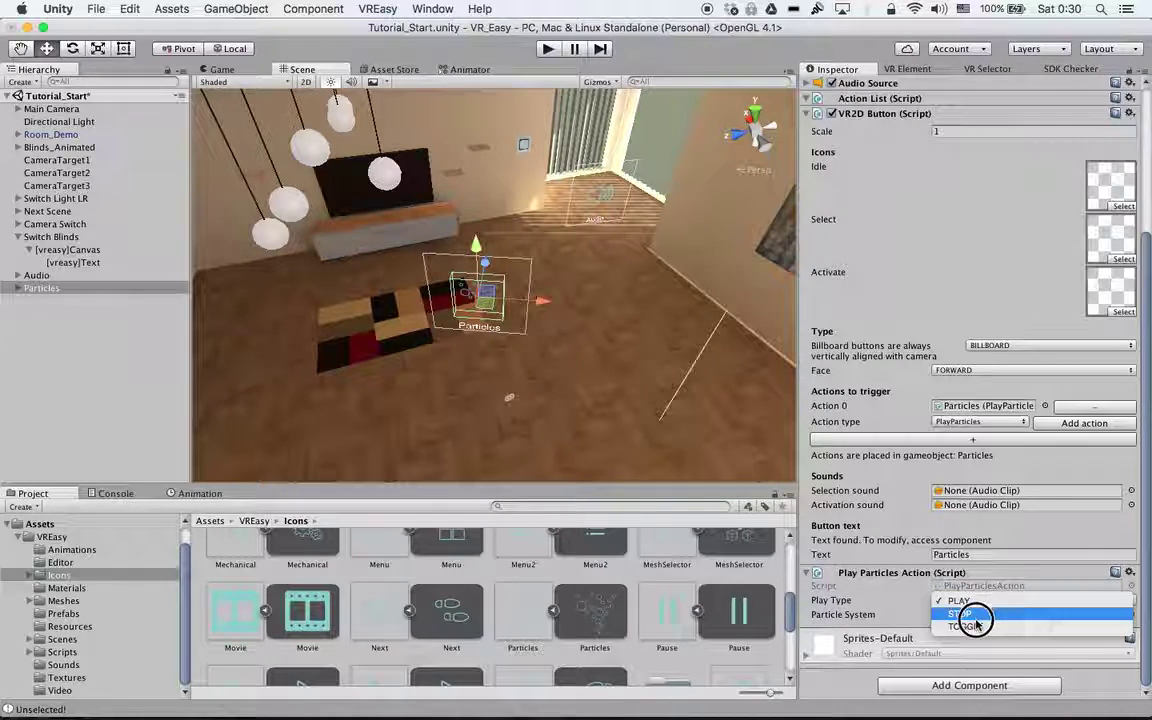
click(979, 625)
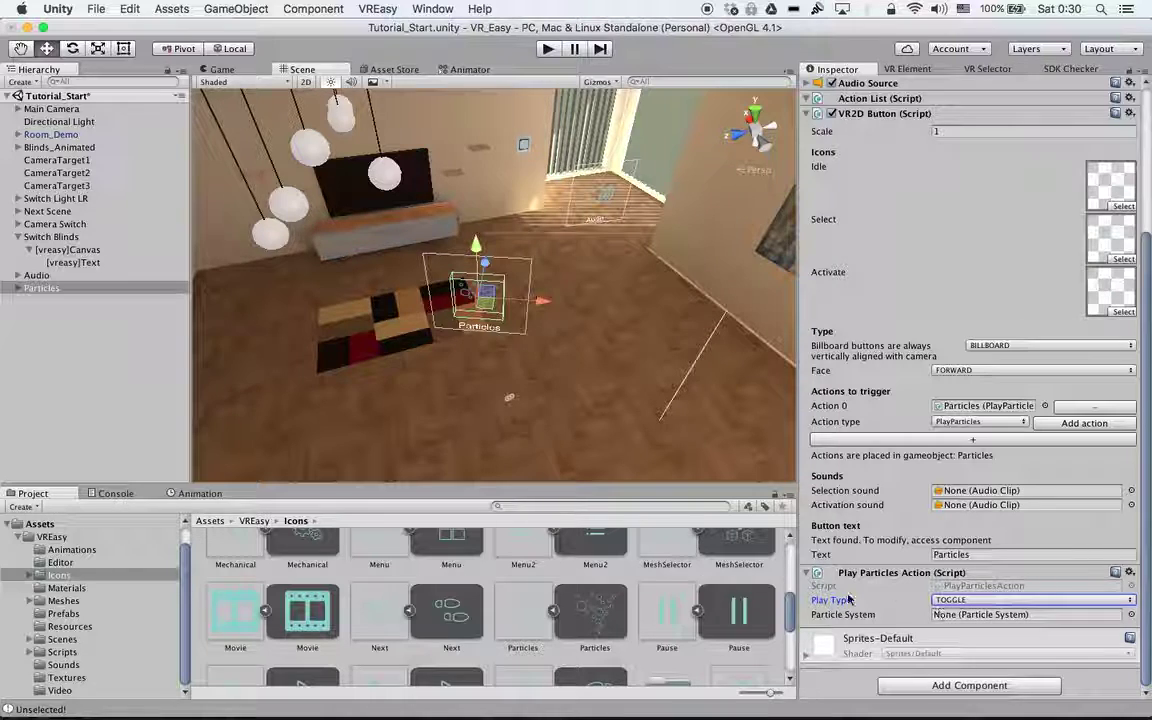
Step: Add a Particle System with start size 0.27, then reselect the Particles button
click(20, 82)
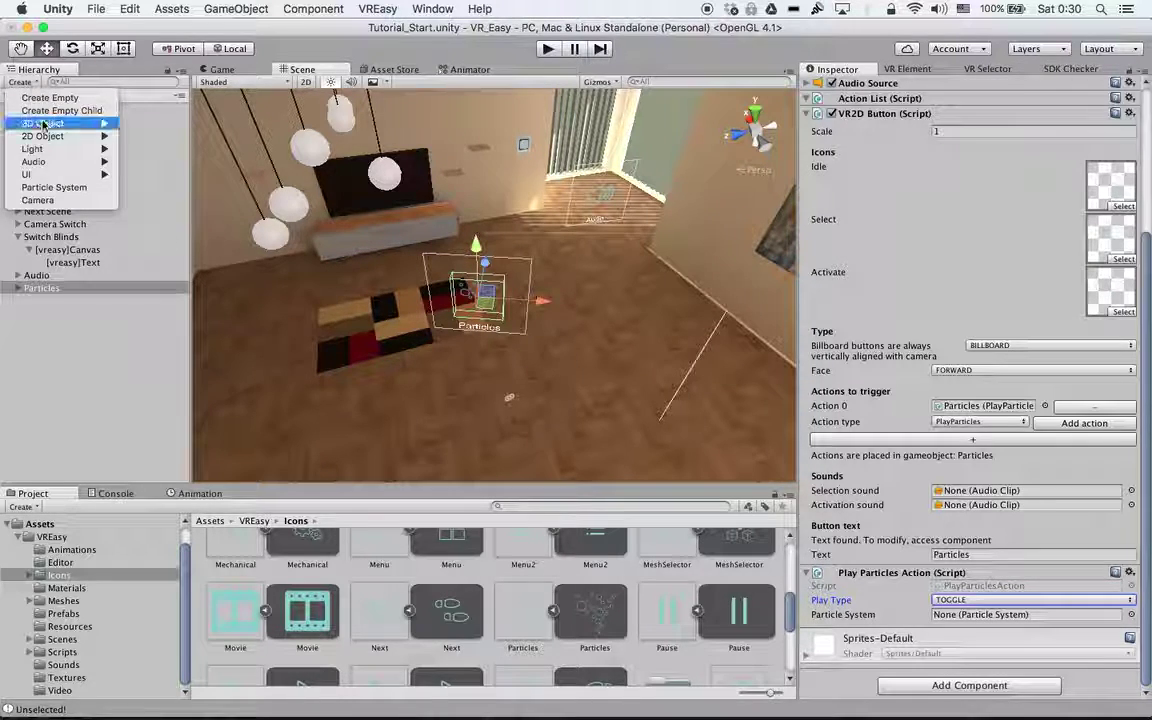
click(48, 187)
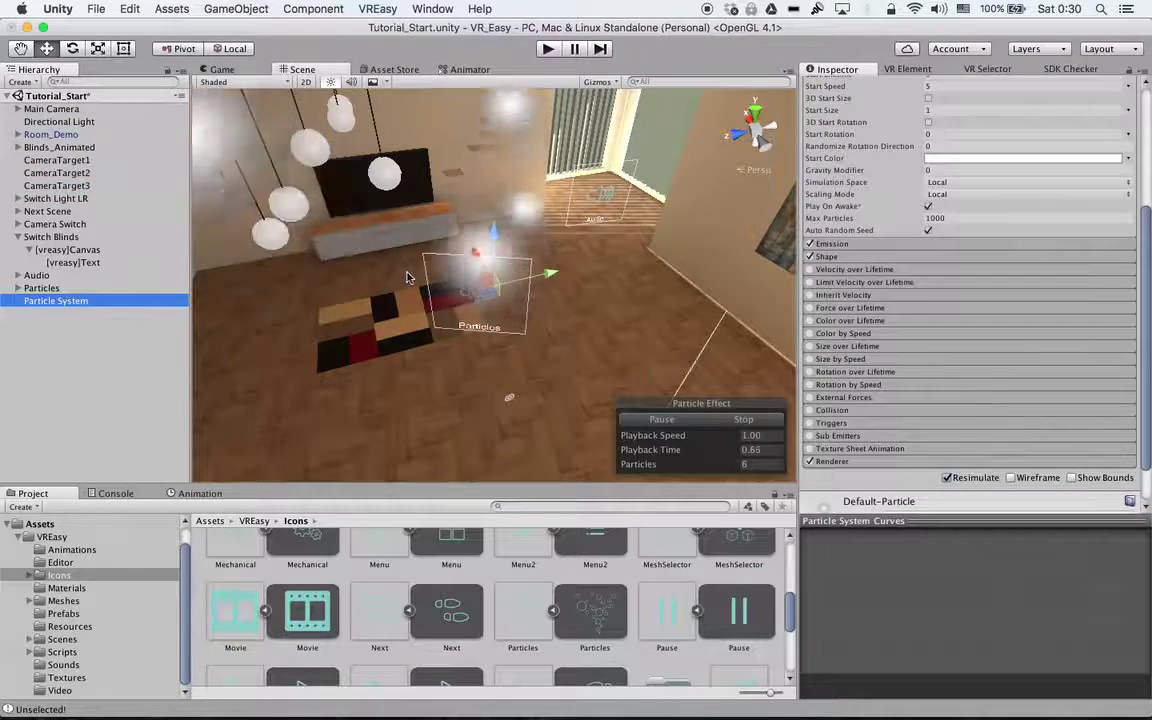
mouse_move(450, 294)
alt+mouse_down()
mouse_move(681, 180)
mouse_move(707, 134)
mouse_move(609, 252)
mouse_move(536, 250)
mouse_move(431, 307)
alt+mouse_up()
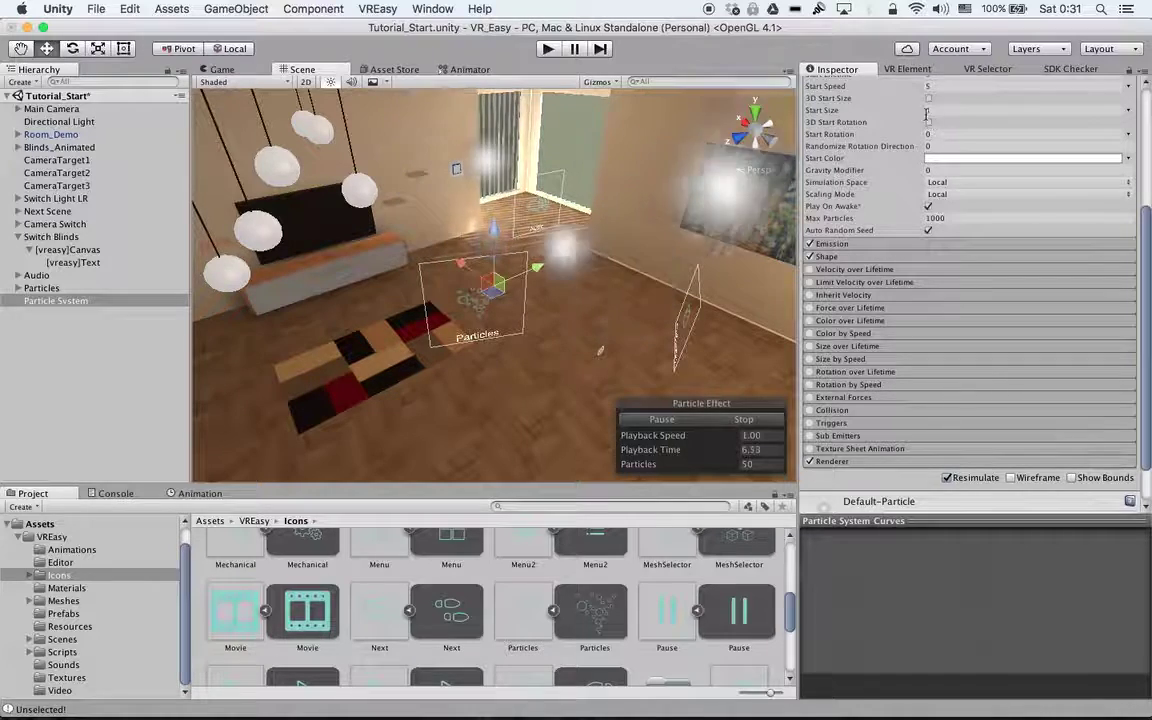
drag(920, 111, 896, 120)
mouse_move(560, 220)
alt+mouse_down()
mouse_move(453, 154)
mouse_move(707, 141)
mouse_move(752, 176)
alt+mouse_up()
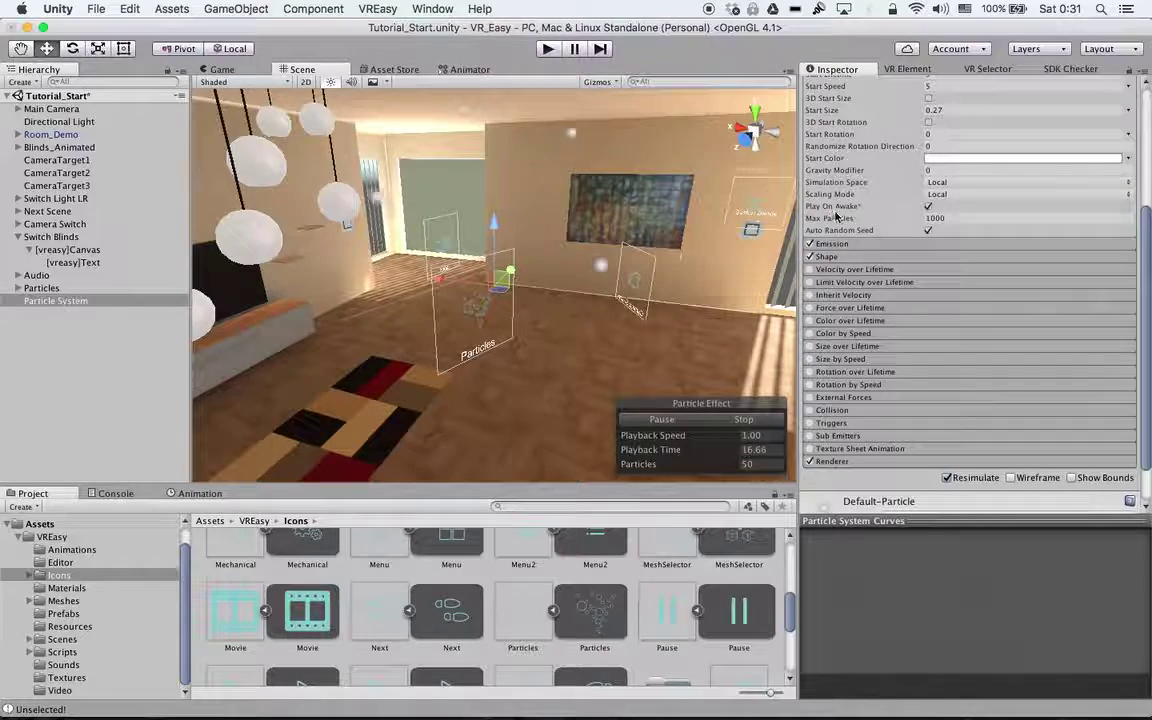
alt+drag(640, 300, 500, 306)
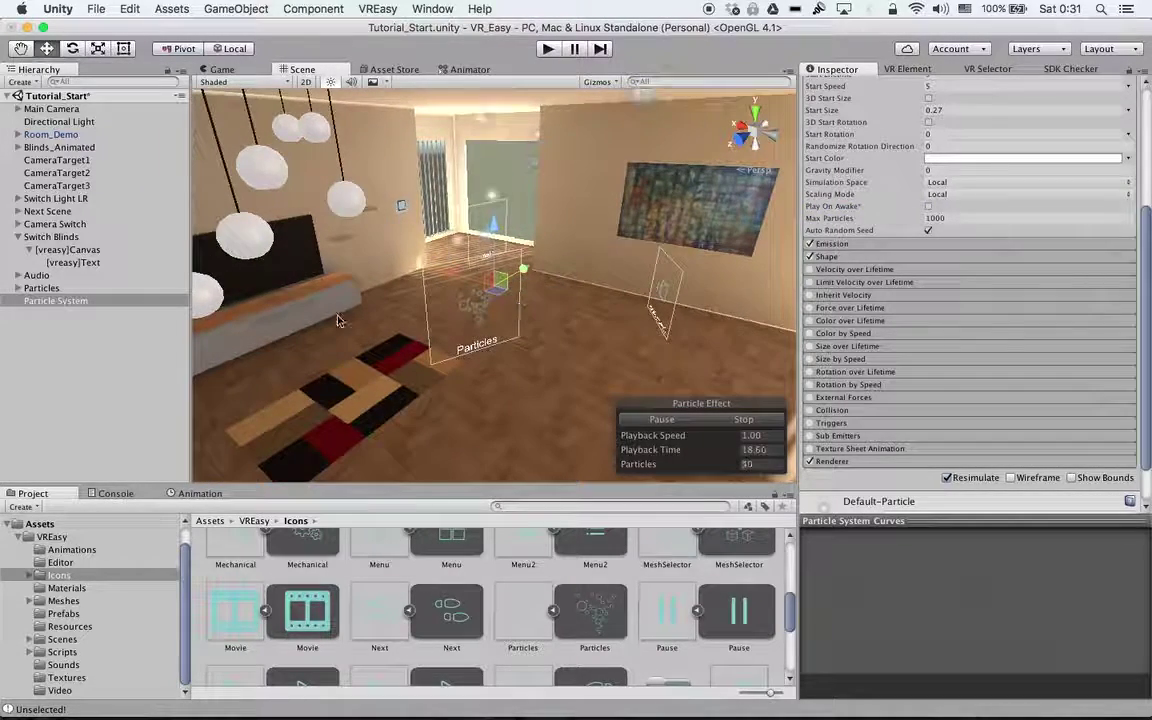
click(42, 288)
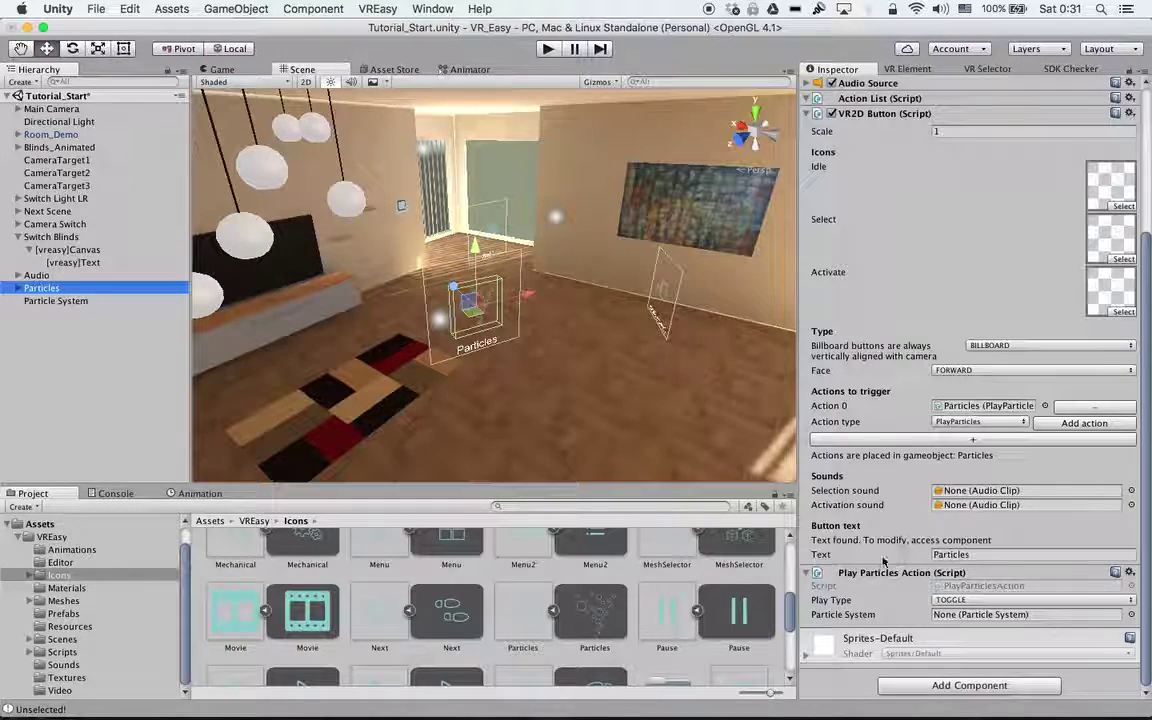
Step: Assign the Particle System to the Play Particles Action and enter play mode
drag(74, 305, 1000, 614)
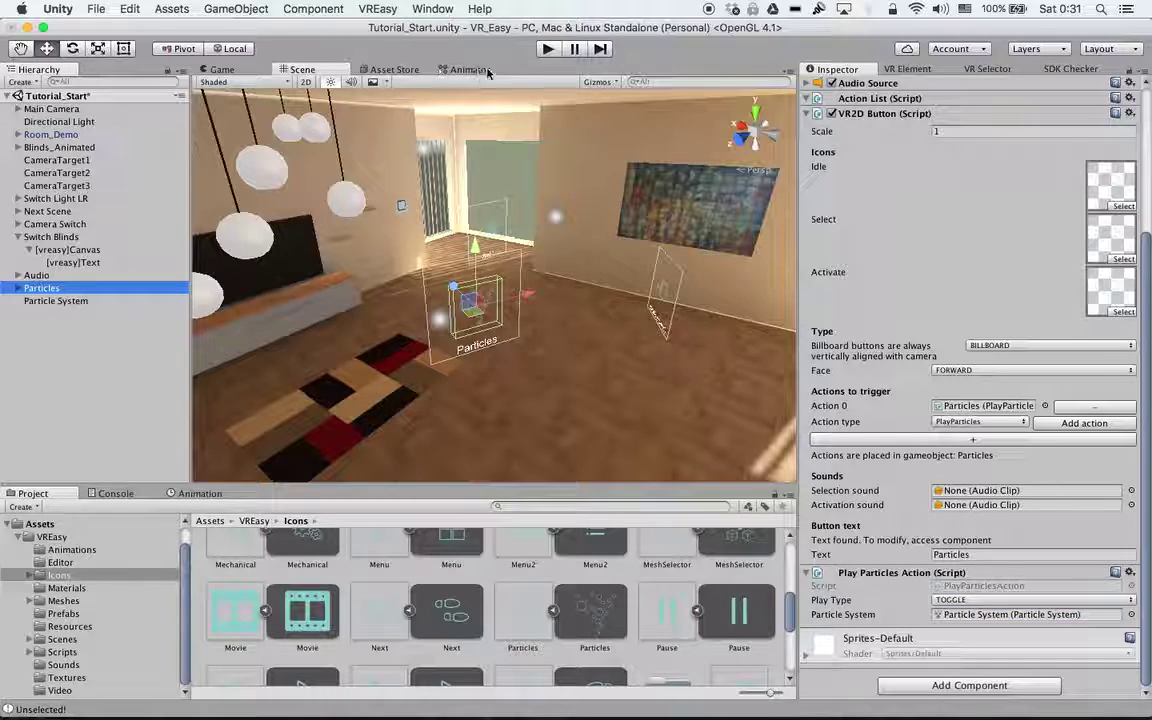
click(558, 48)
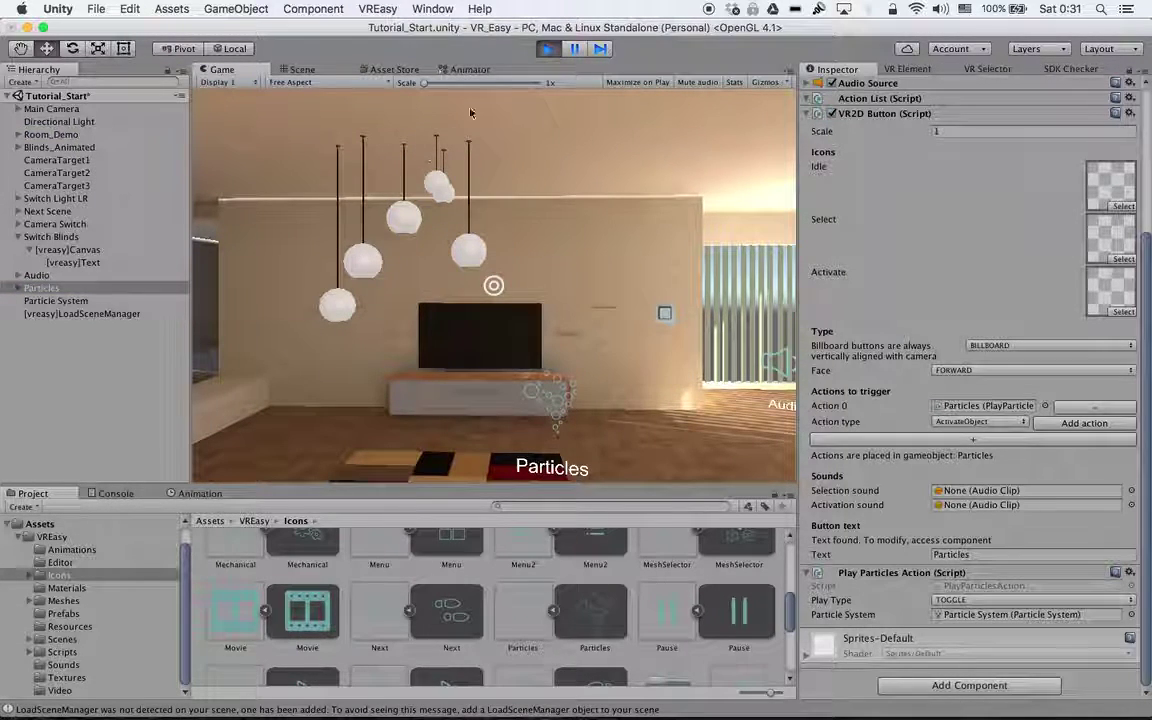
Step: Rotate the Main Camera to X 2.8 and Y 93.73 so it faces the Particles and Audio buttons
click(54, 109)
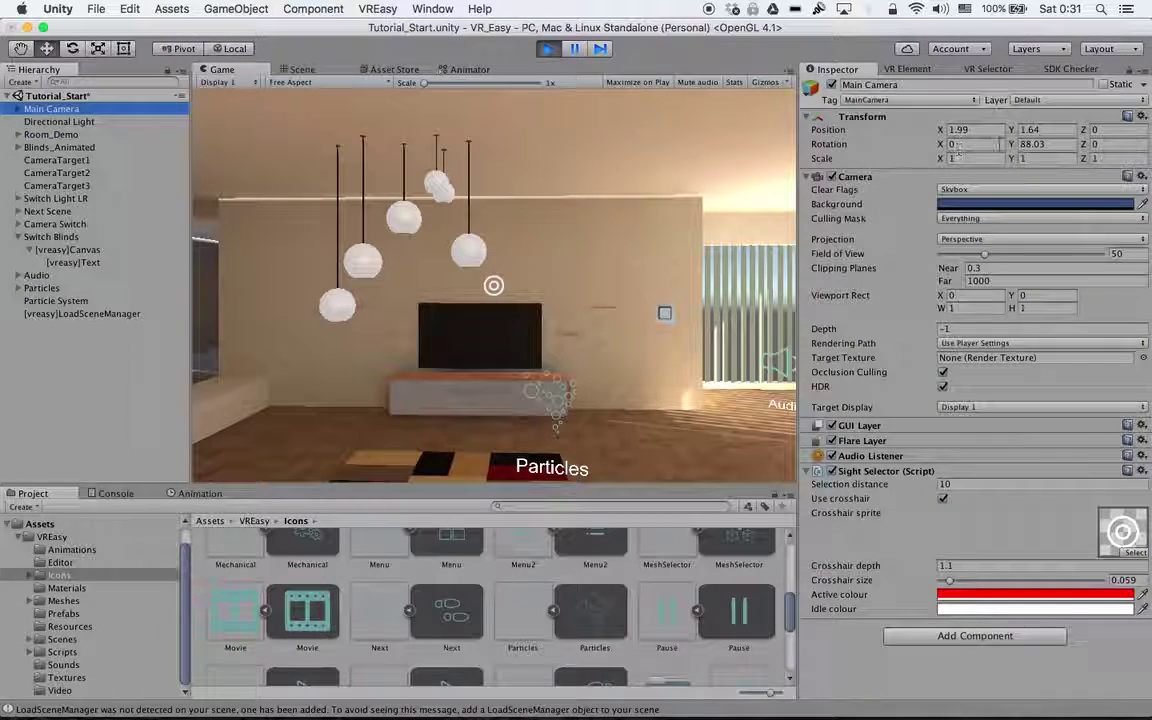
drag(1013, 145, 1146, 118)
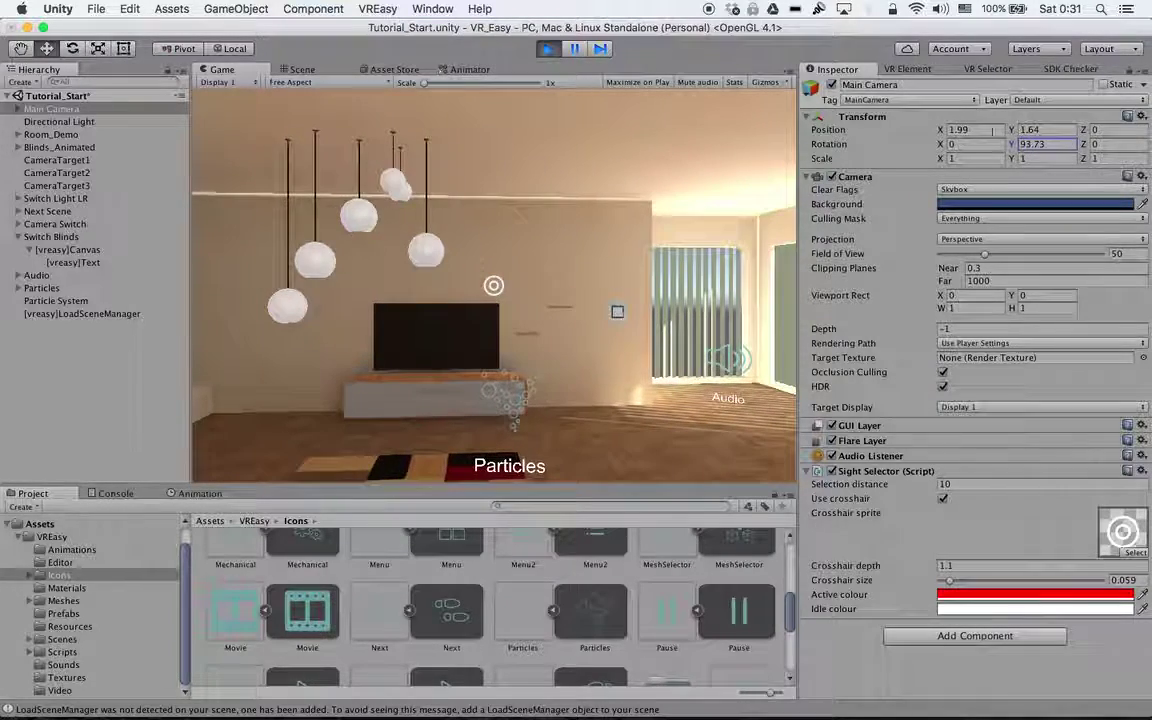
drag(945, 146, 869, 145)
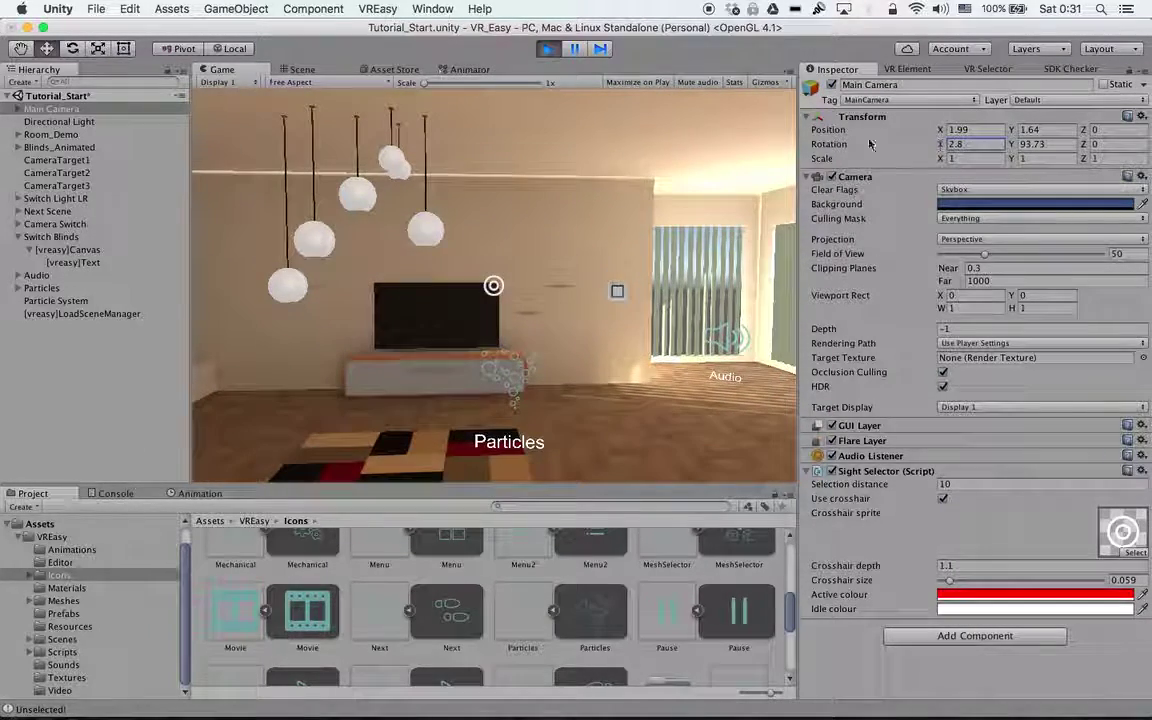
Step: Stop play mode and parent the Particle System under the Particles button in the Hierarchy
click(548, 48)
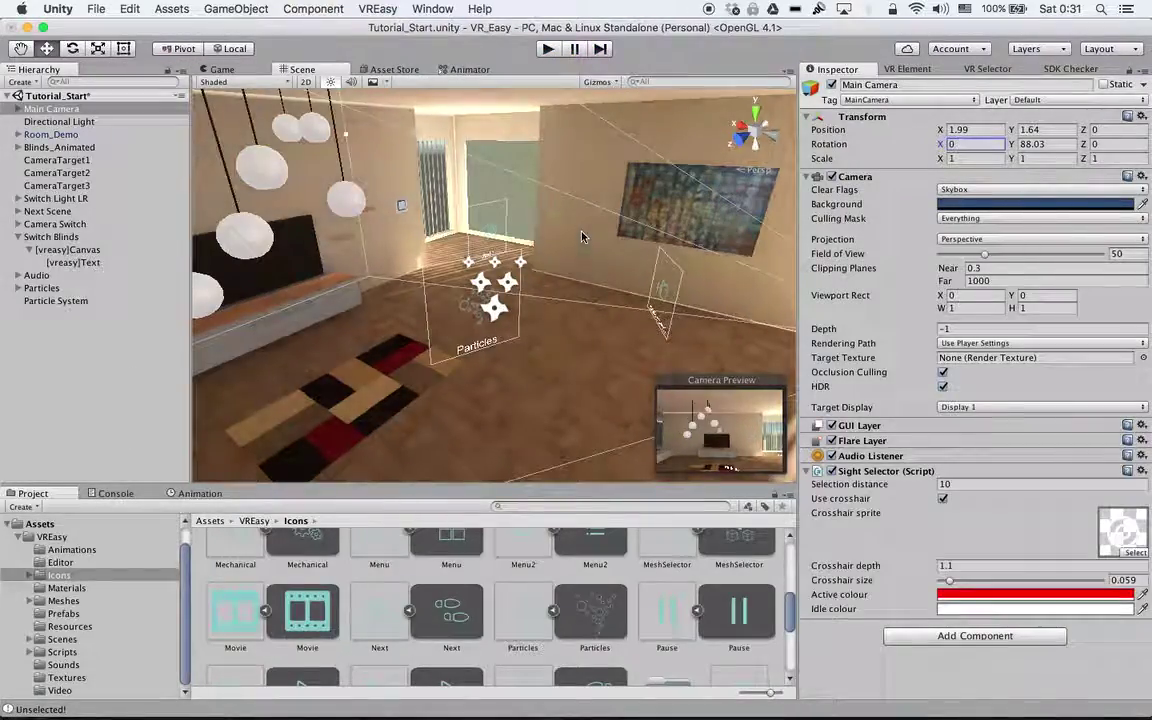
alt+drag(523, 208, 508, 301)
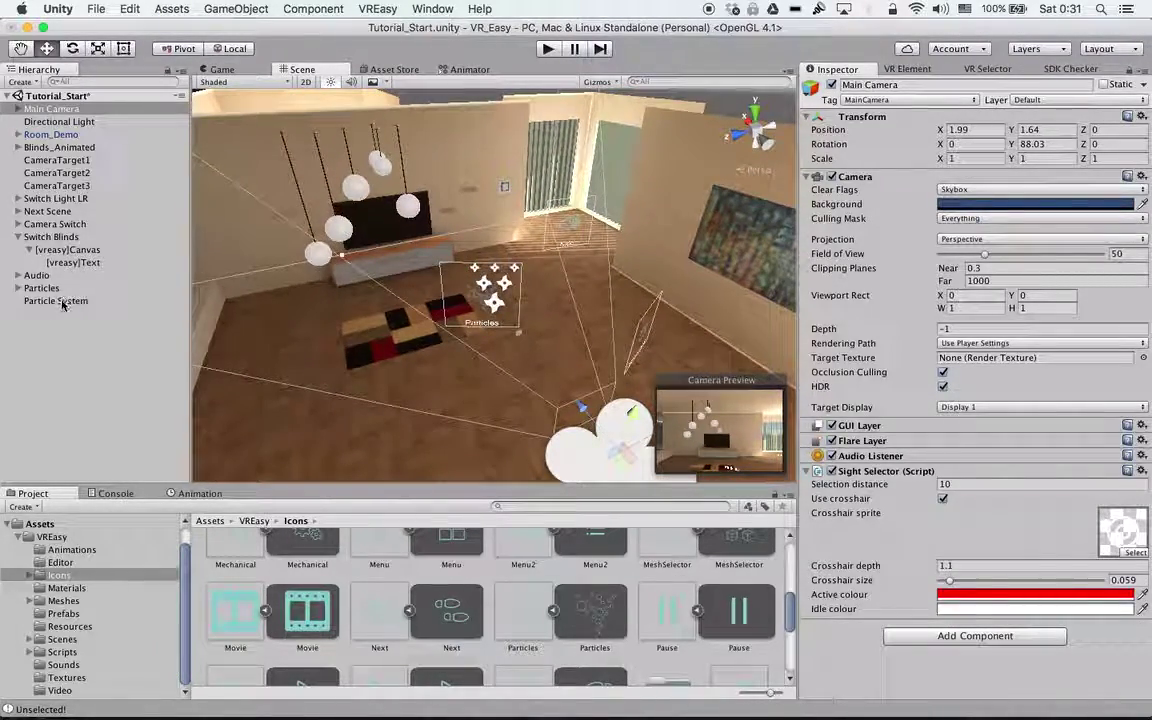
drag(62, 305, 45, 288)
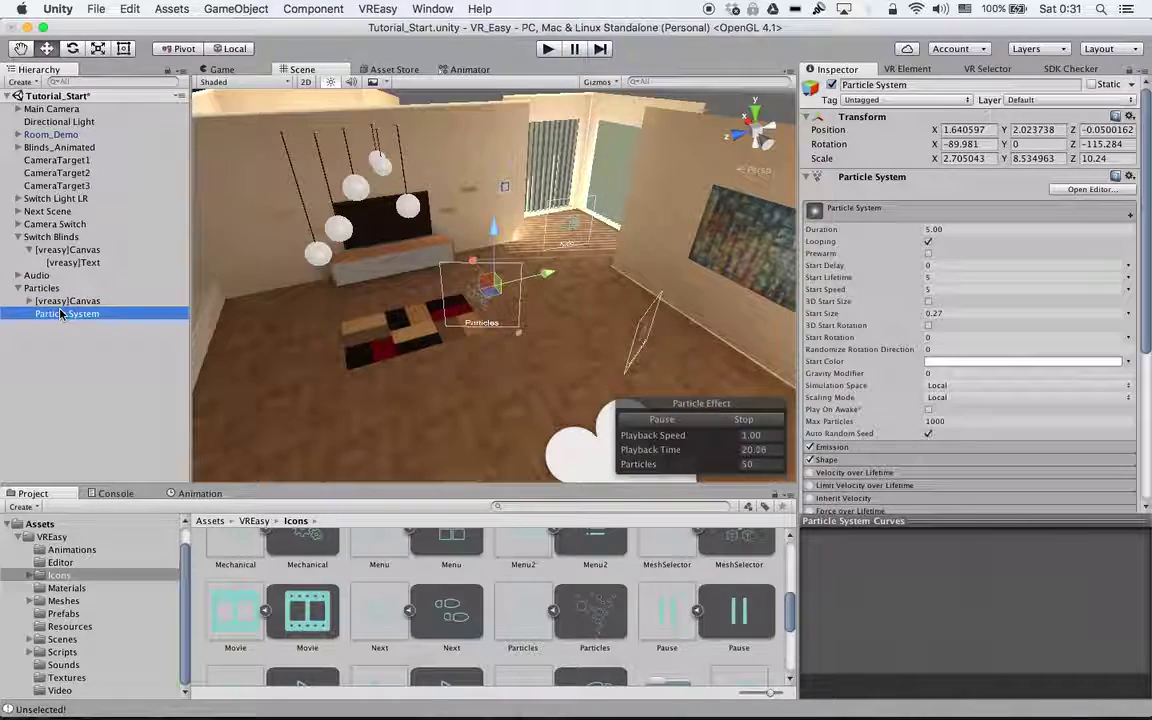
Step: Select the Particles button and orbit the scene view around it
click(40, 288)
alt+drag(330, 290, 467, 255)
alt+drag(567, 292, 412, 250)
click(905, 69)
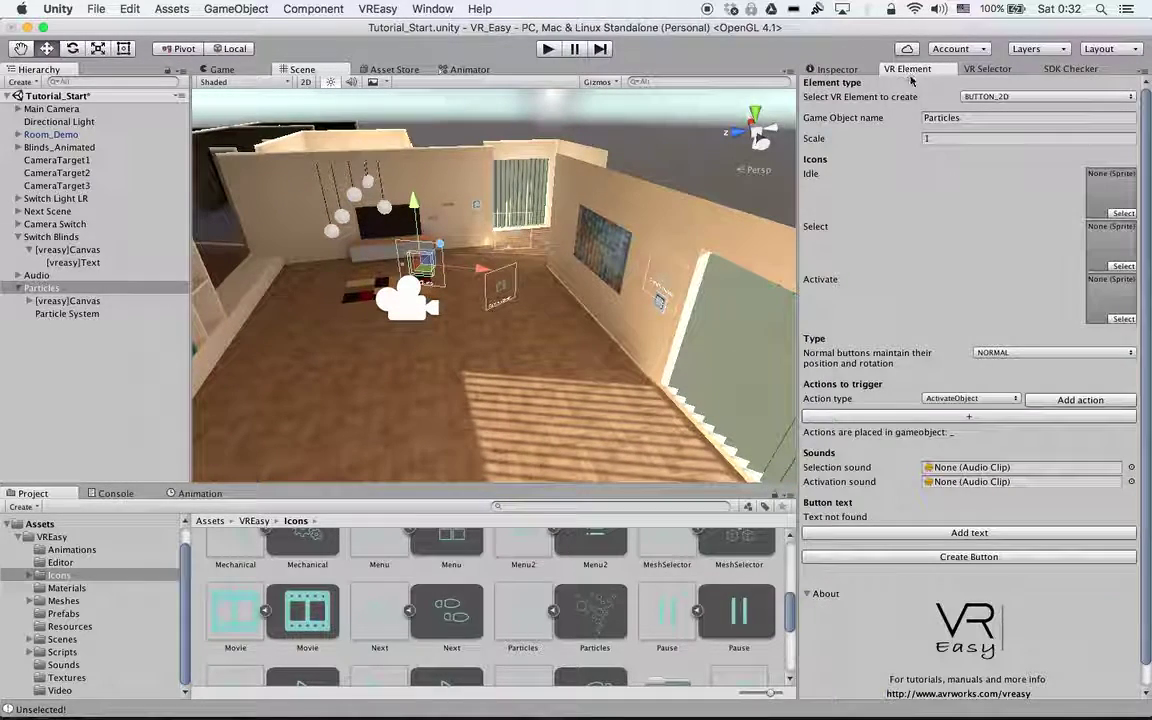
click(969, 399)
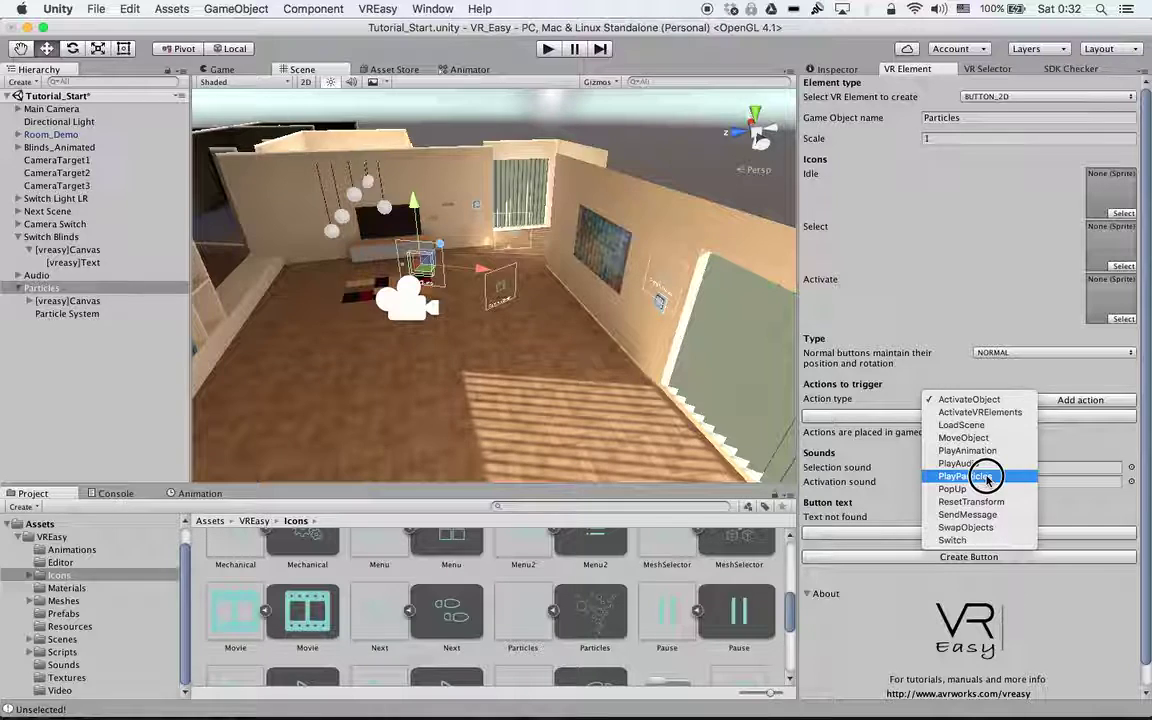
click(760, 173)
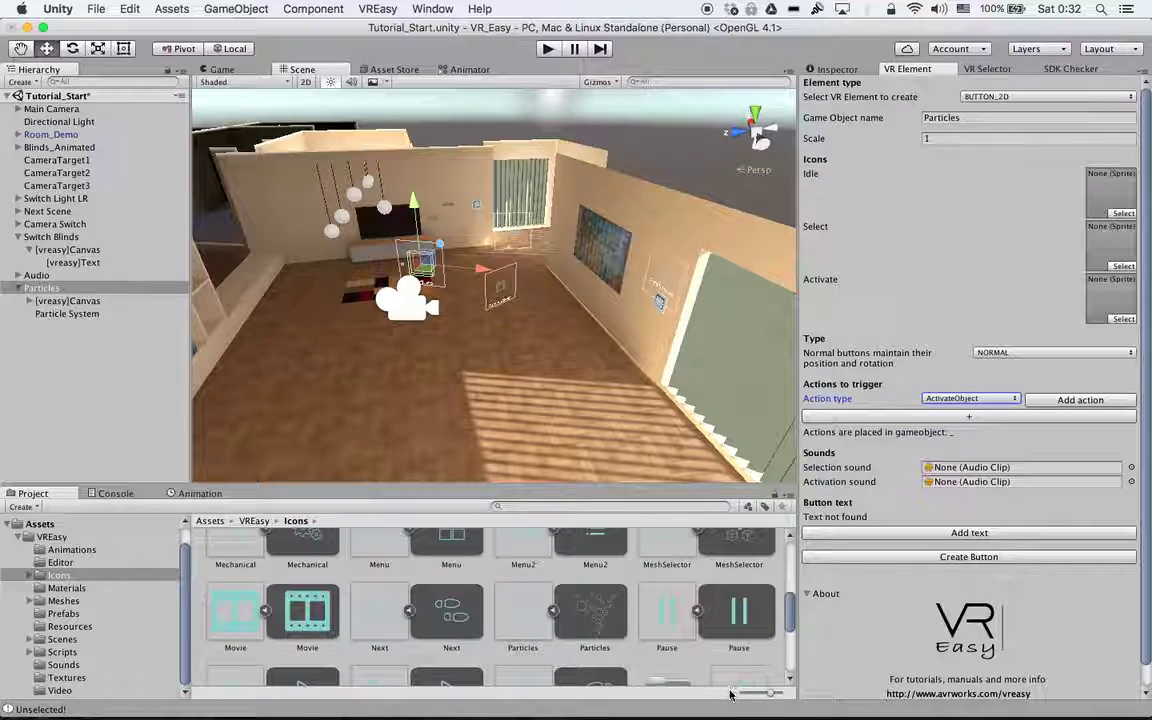